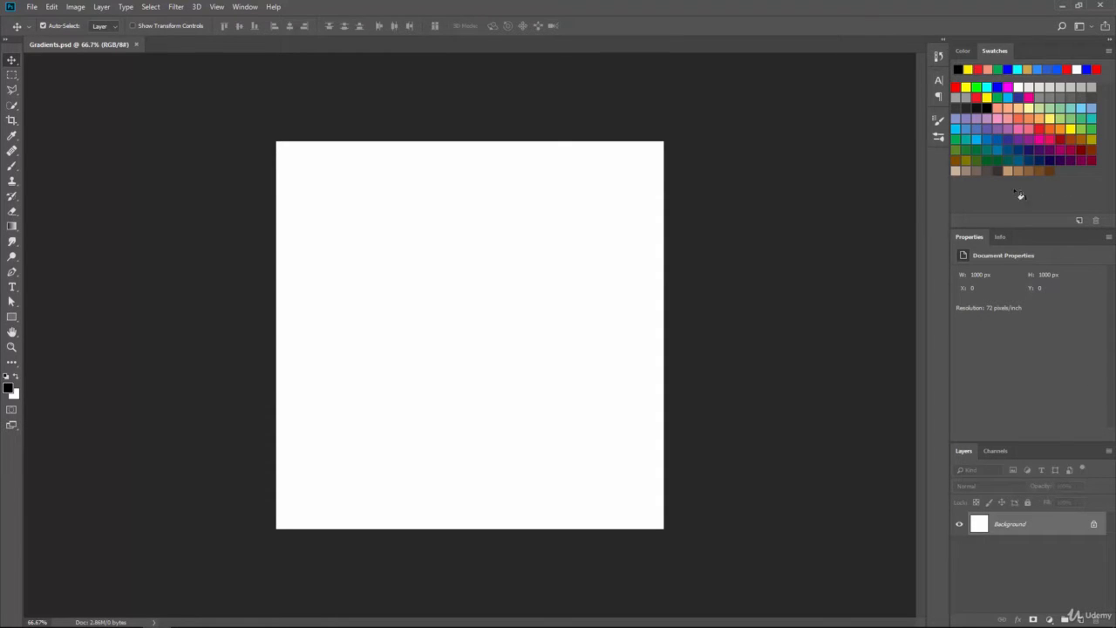
Reset the active custom workspace to its saved panel layout
left_click(245, 6)
mouse_move(252, 33)
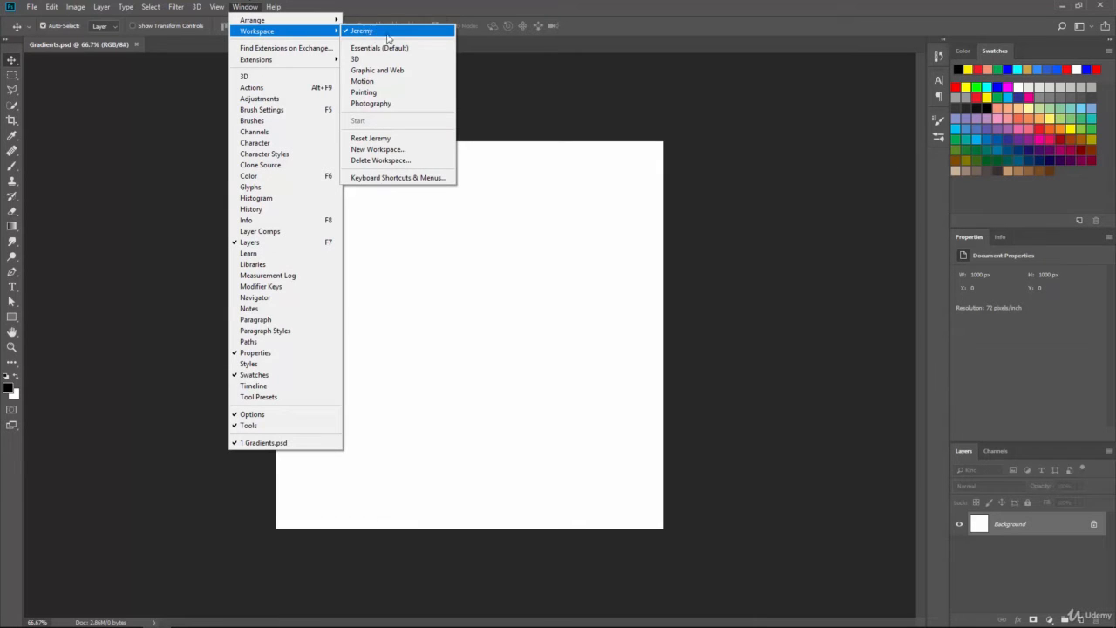
left_click(393, 138)
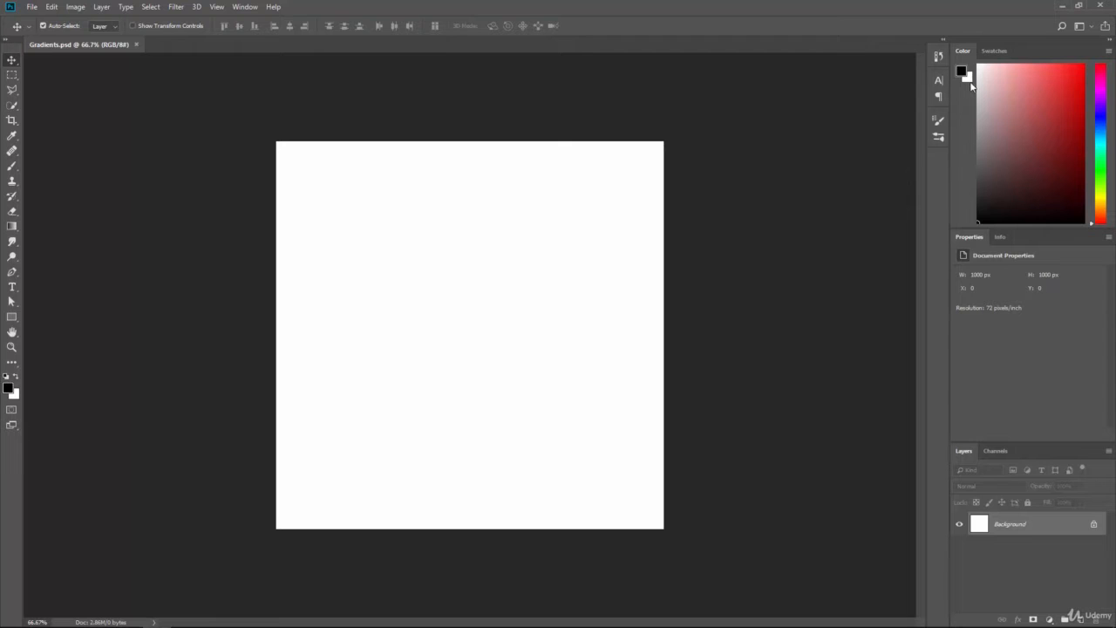
Reset the color swatches, replacing the current ones with the default colors
left_click(995, 52)
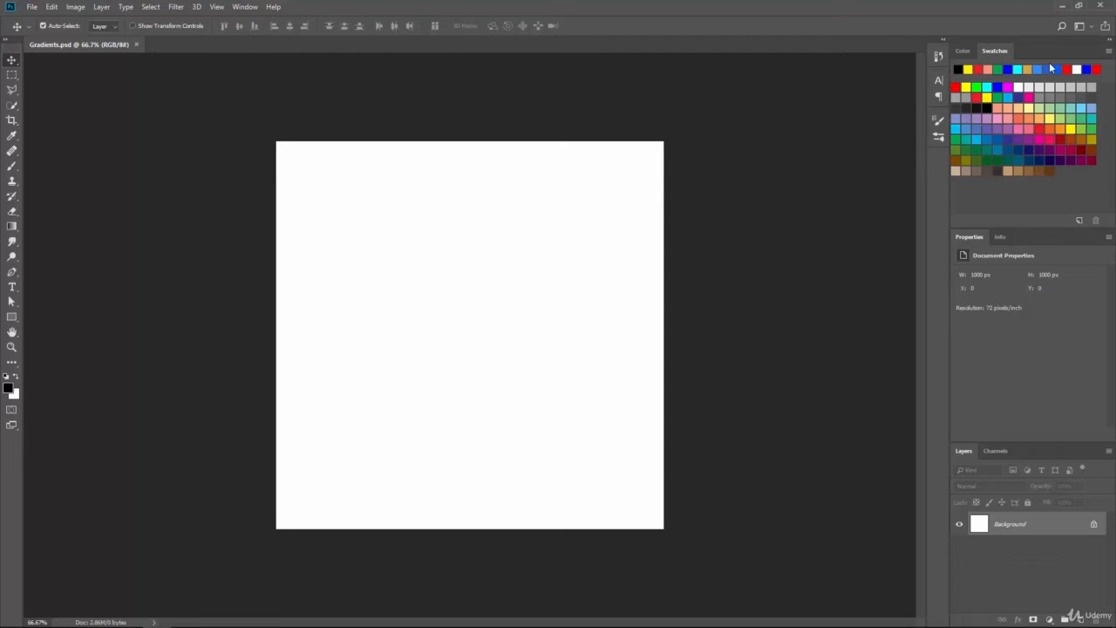
left_click(1110, 54)
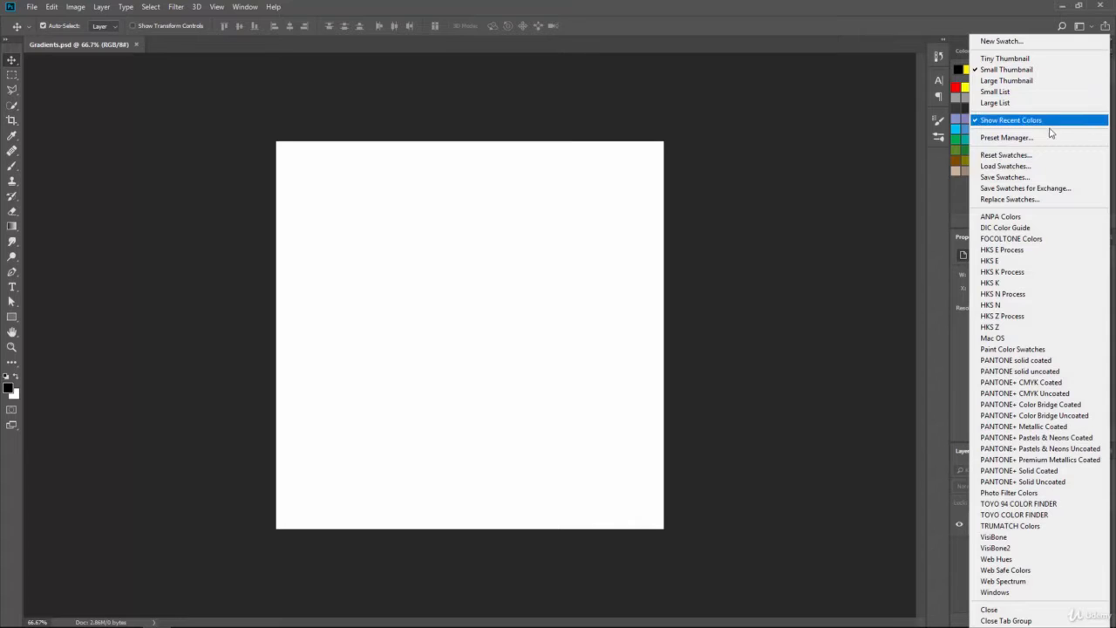
left_click(1035, 154)
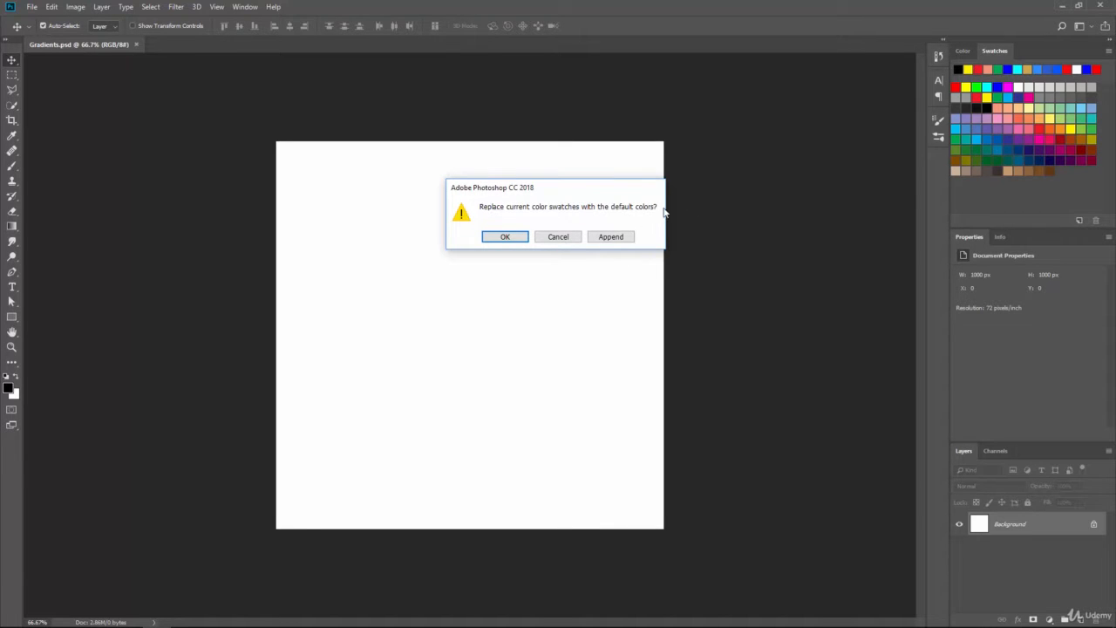
left_click(506, 237)
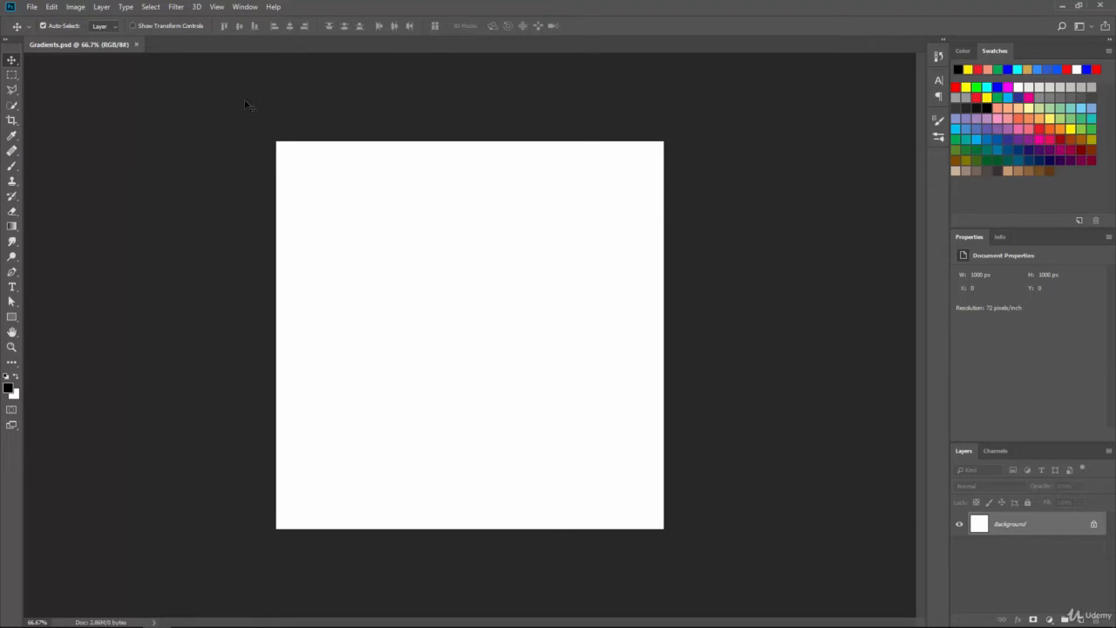
Paint three overlapping zigzag Brush strokes on the canvas, one in black, one in light blue and one in orange
left_click(11, 167)
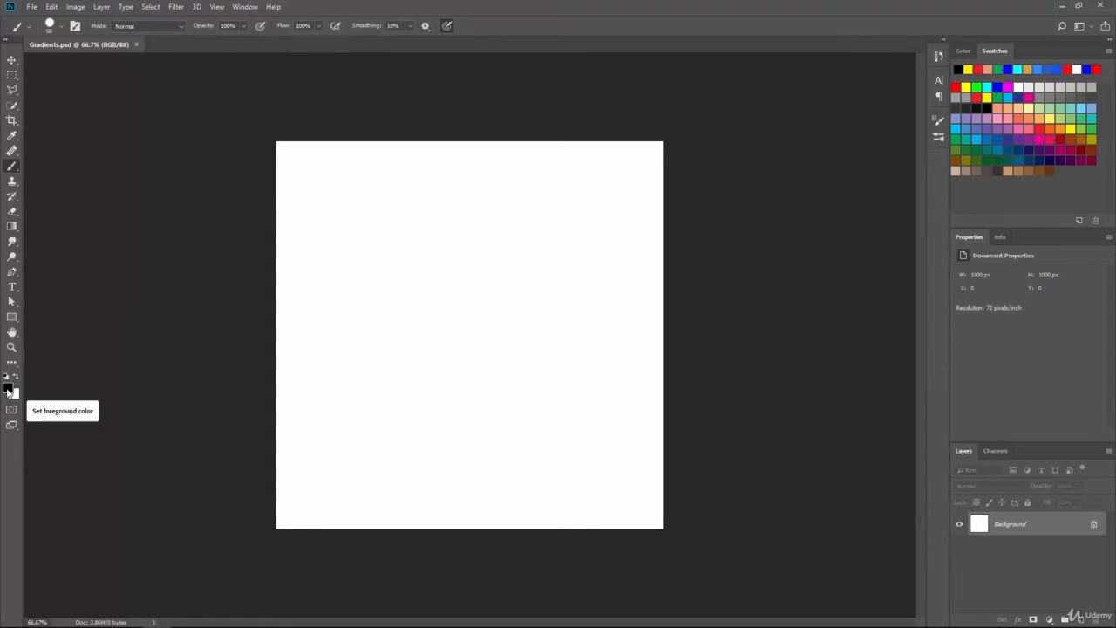
mouse_move(307, 271)
left_mouse_down()
mouse_move(391, 318)
mouse_move(471, 386)
mouse_move(499, 381)
left_mouse_up()
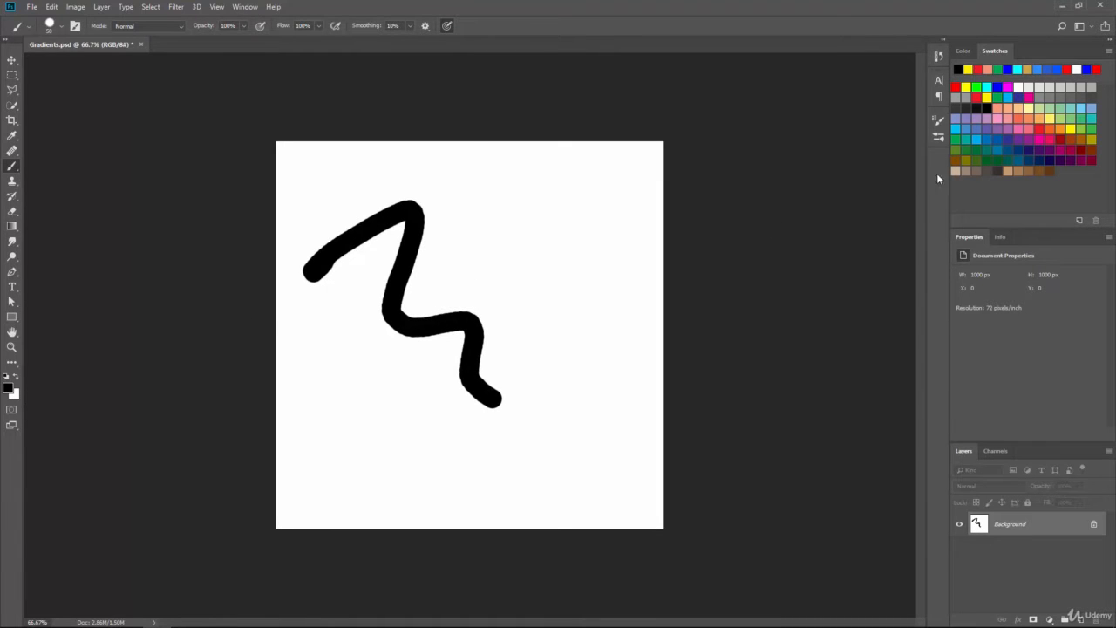
left_click(983, 131)
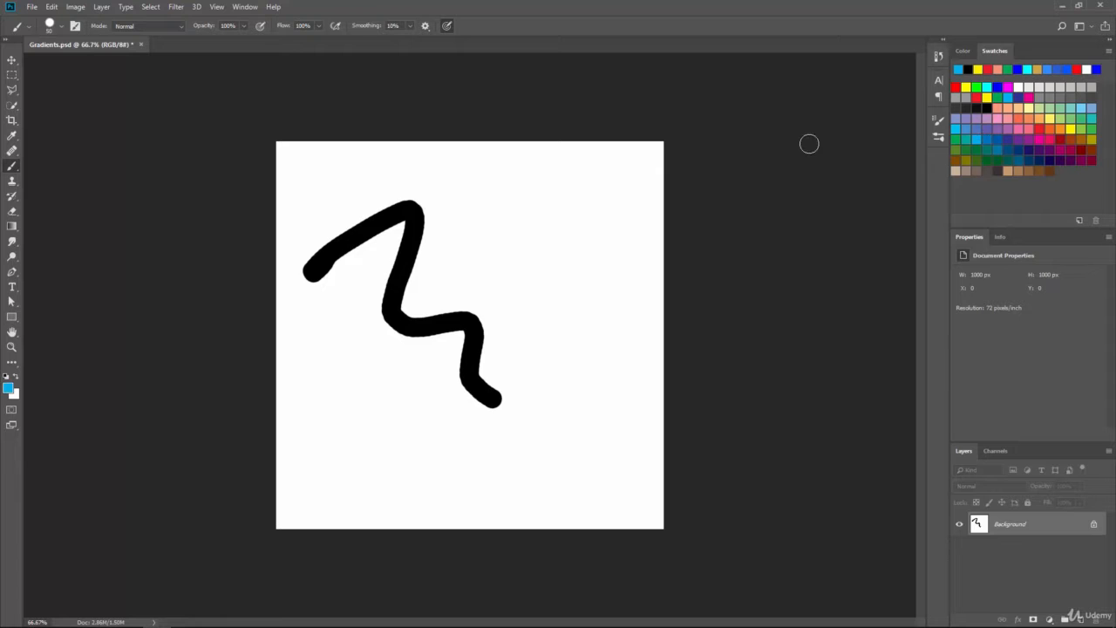
mouse_move(346, 229)
left_mouse_down()
mouse_move(446, 280)
mouse_move(535, 381)
left_mouse_up()
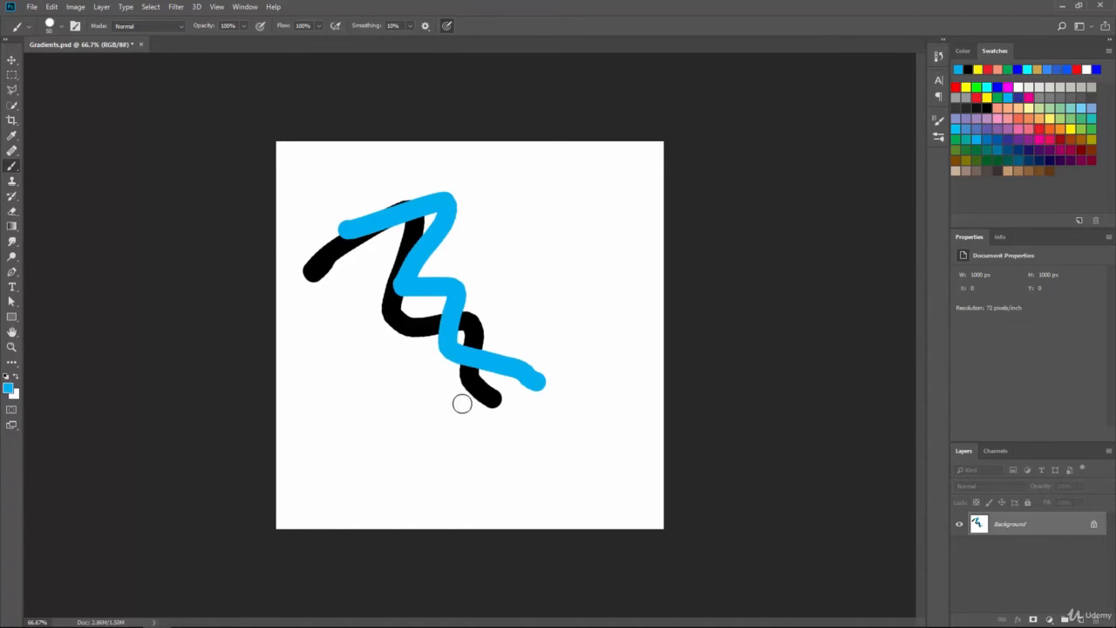
left_click(1064, 127)
left_click_drag(365, 246, 567, 388)
Undo the three brush strokes on the background
key("ctrl+z")
key("ctrl+z")
key("ctrl+z")
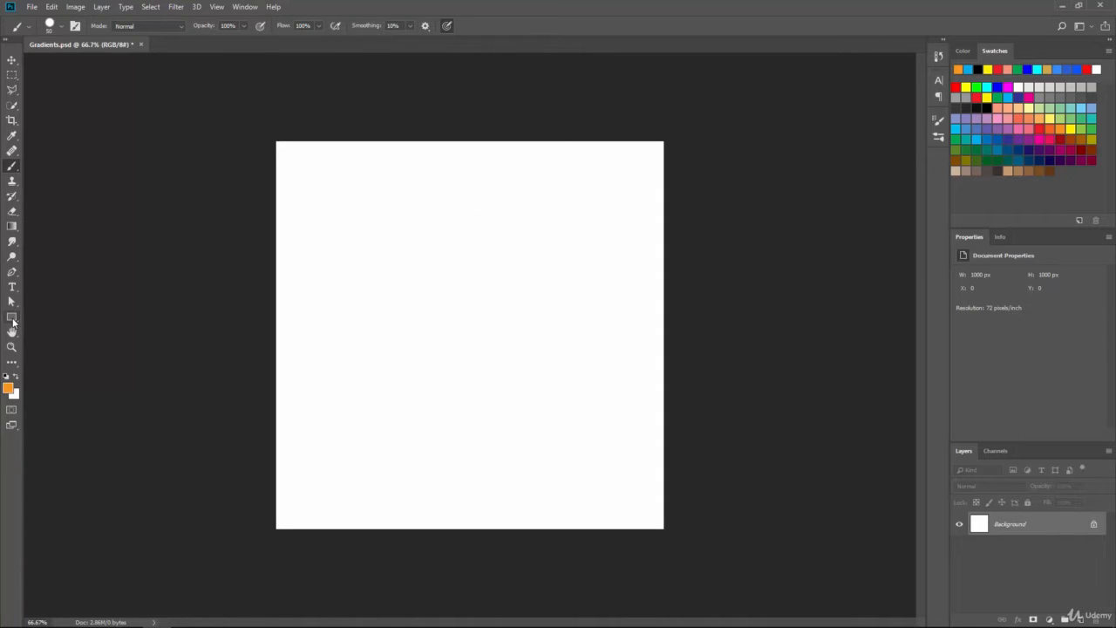
Draw a blue-filled rectangle about 487 × 383 px in the canvas's upper part, and undo it
left_click(12, 318)
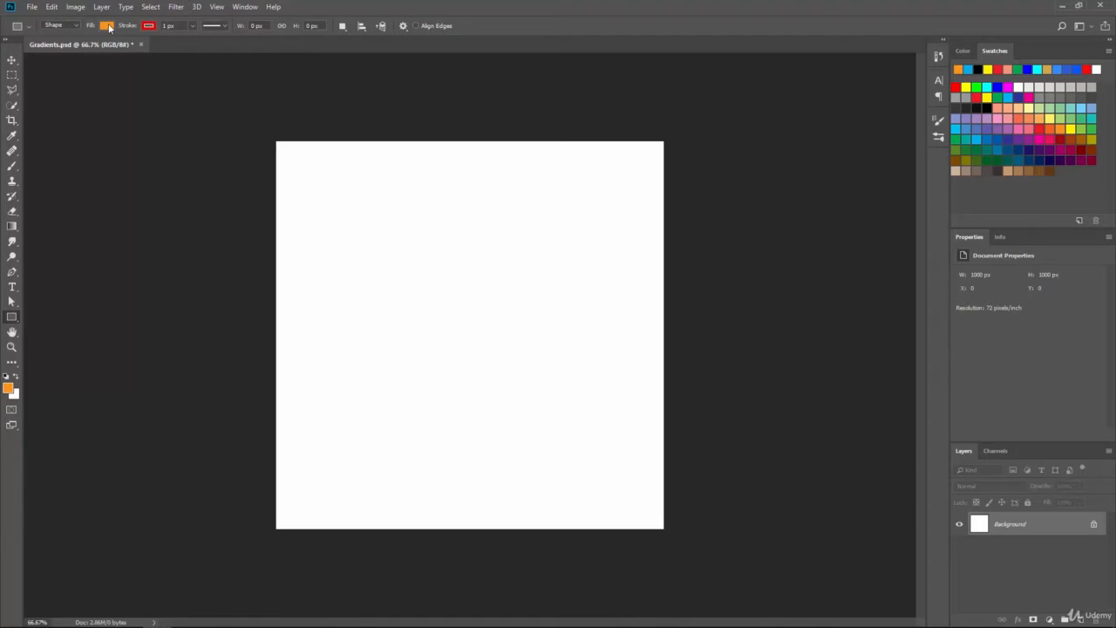
left_click(107, 26)
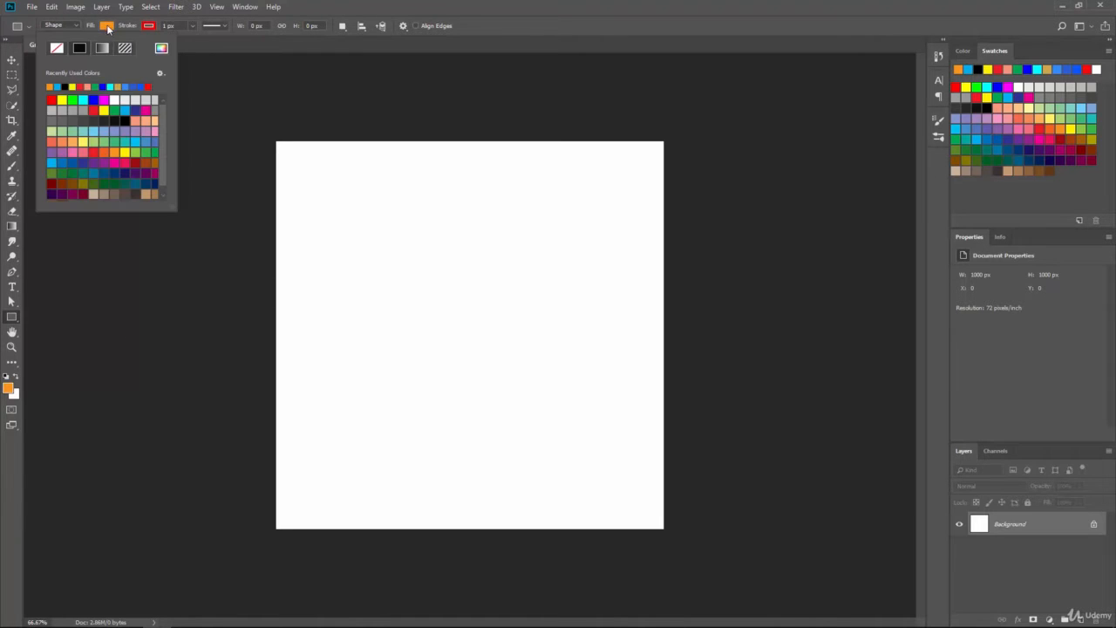
left_click(93, 98)
left_click_drag(336, 176, 524, 323)
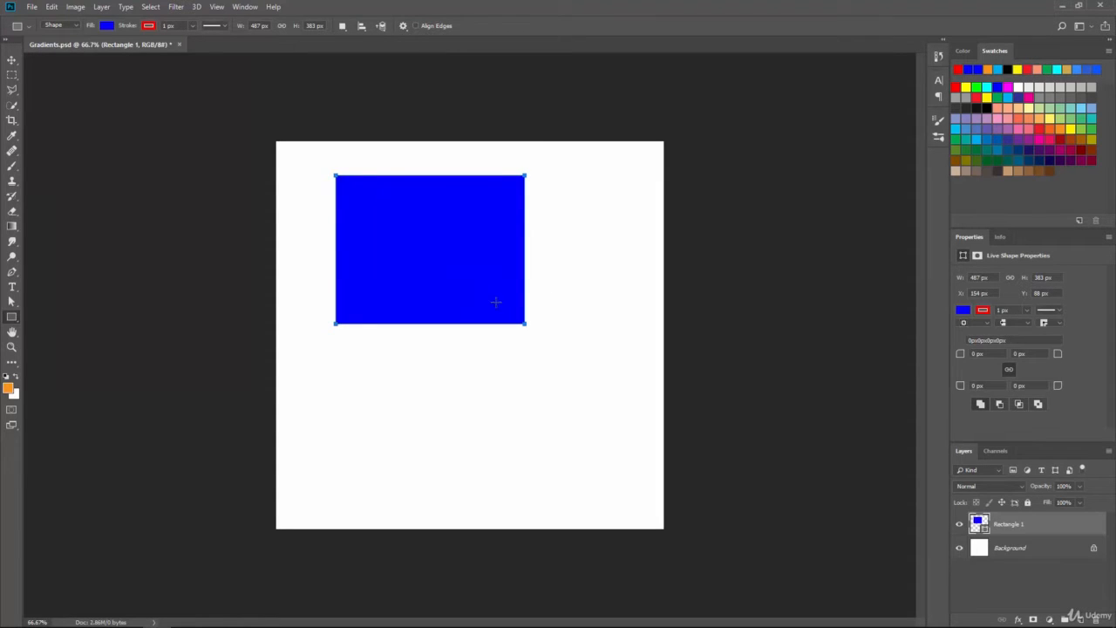
key("ctrl+z")
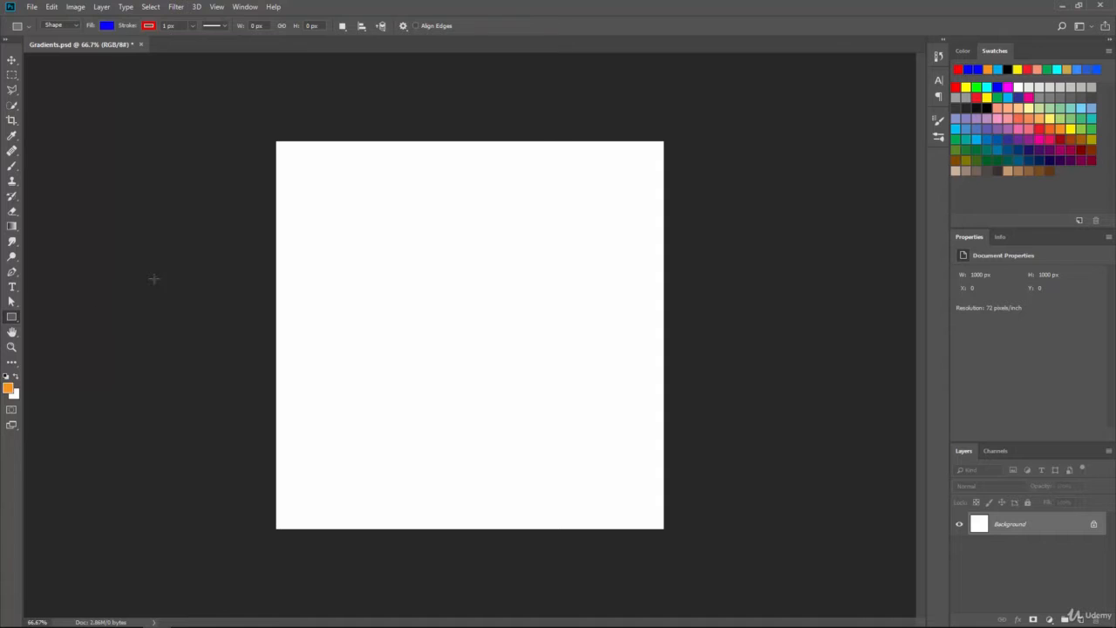
Restore the default black and white colors and draw reflected gradients across the canvas horizontally and diagonally with the Gradient tool
left_click(12, 230)
left_click(6, 377)
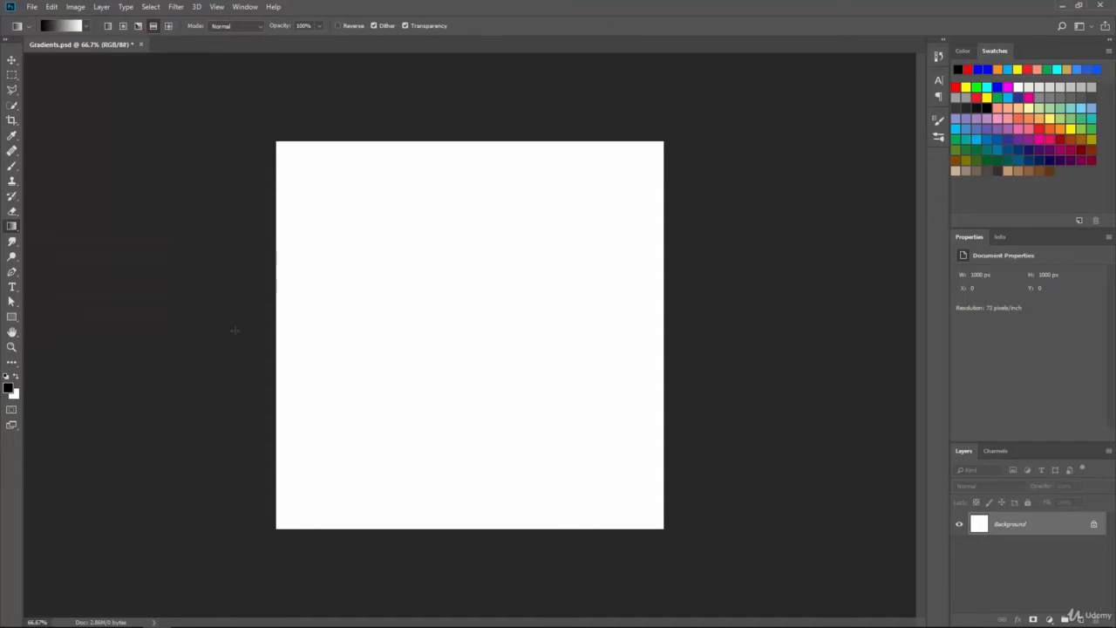
left_click_drag(235, 335, 766, 334)
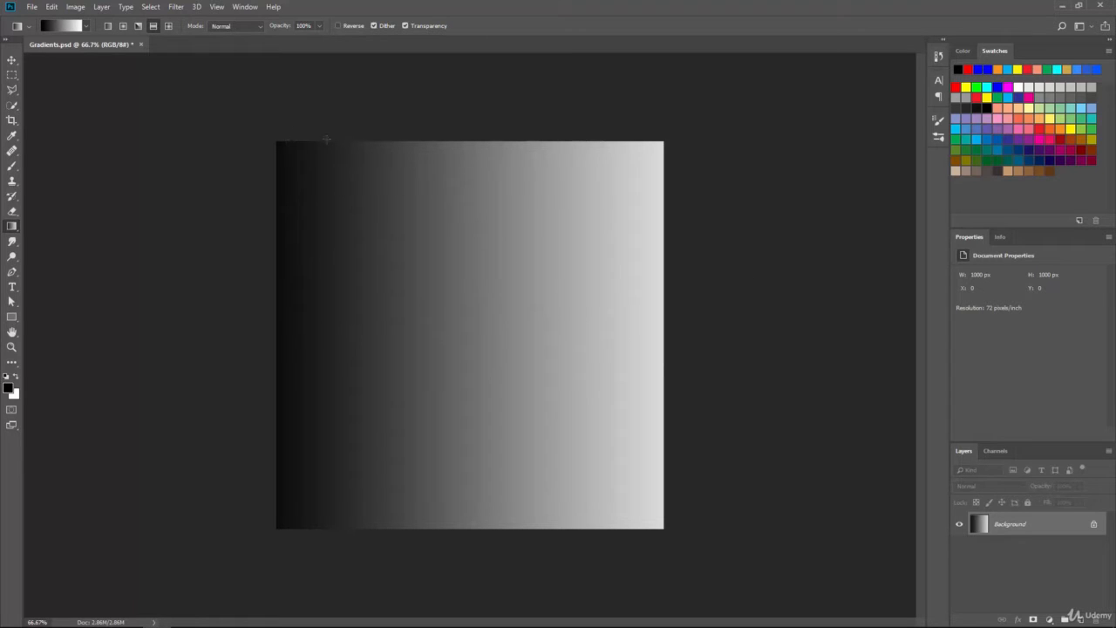
left_click_drag(259, 125, 586, 432)
left_click_drag(393, 246, 591, 409)
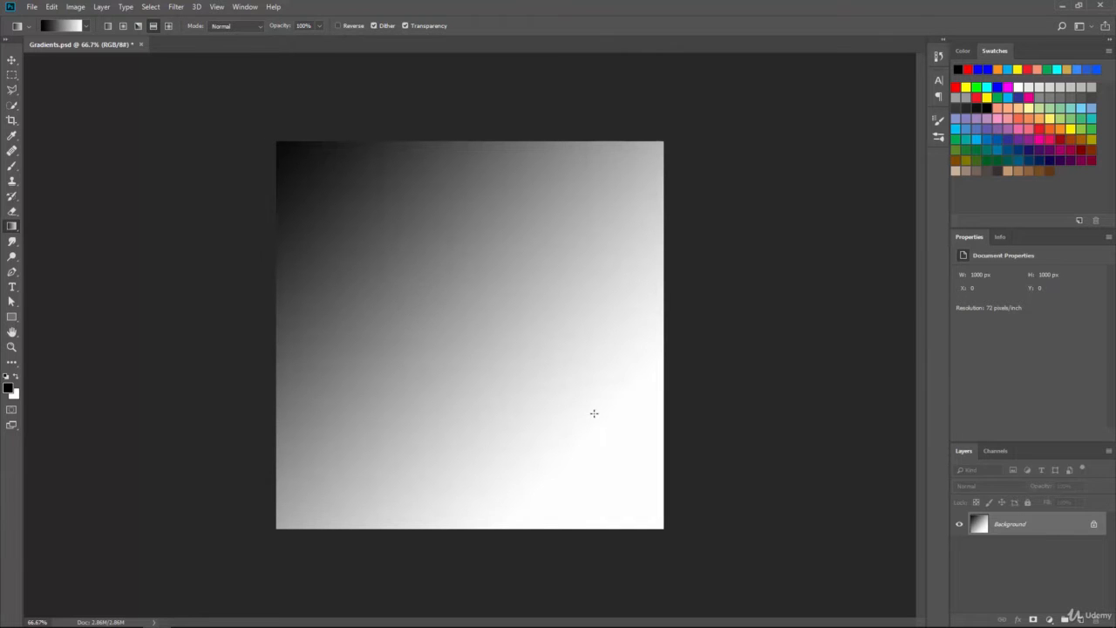
left_click_drag(630, 505, 281, 148)
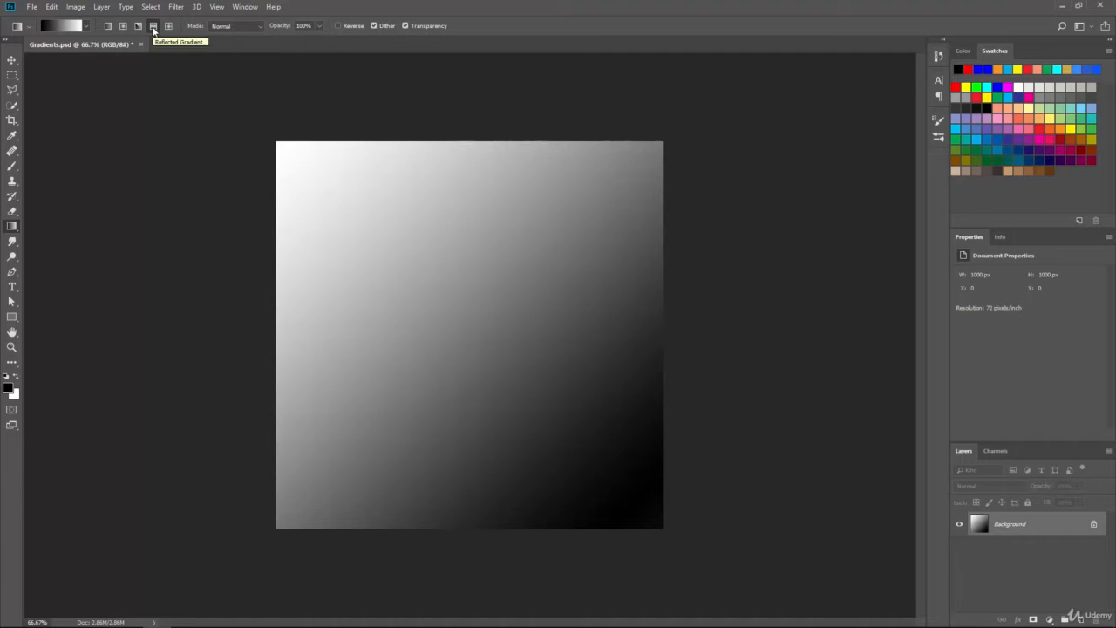
Switch to the linear gradient type and draw black-to-white gradients in several directions, ending with one from left to right
left_click(110, 28)
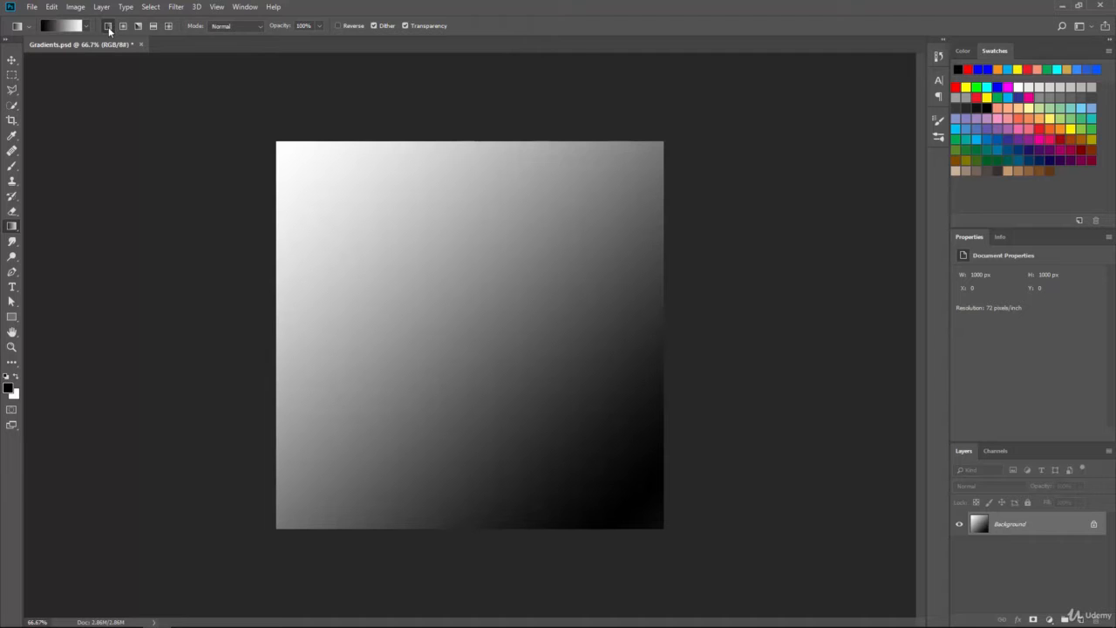
left_click_drag(319, 197, 505, 354)
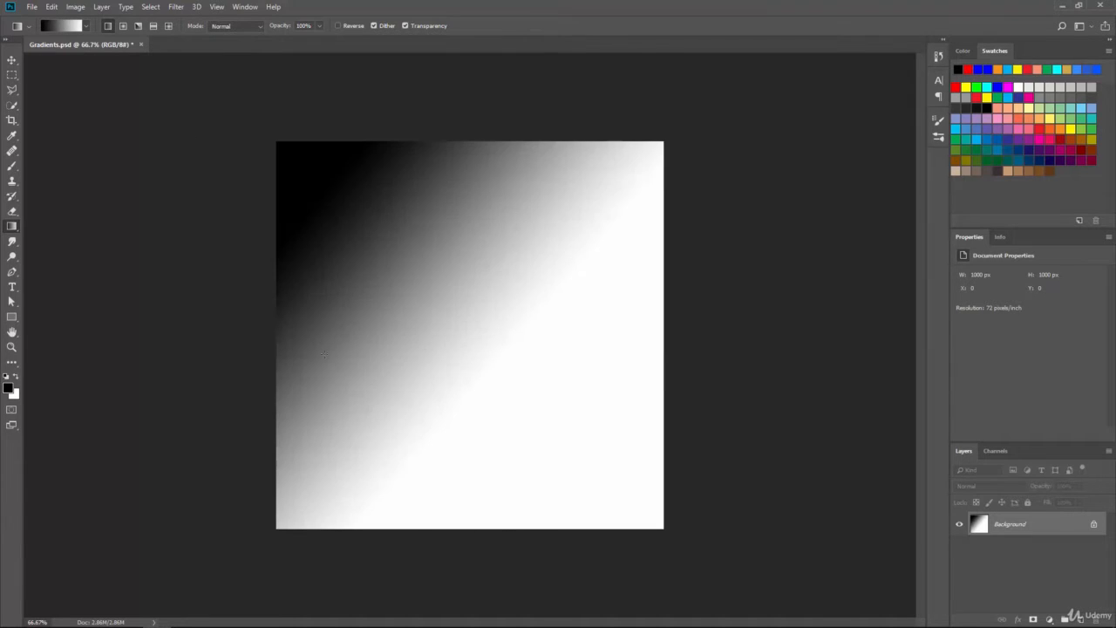
left_click_drag(304, 365, 850, 343)
left_click_drag(285, 387, 628, 224)
mouse_move(387, 366)
left_mouse_down()
mouse_move(517, 254)
mouse_move(351, 386)
mouse_move(35, 431)
left_mouse_up()
left_click_drag(246, 284, 701, 310)
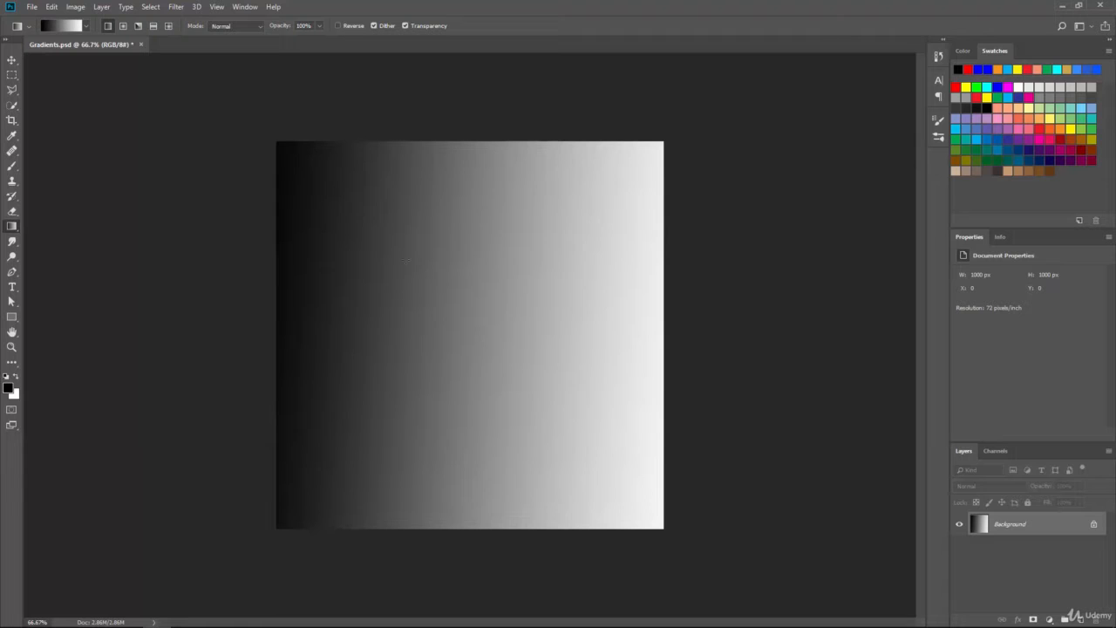
Draw a radial gradient outward from near the canvas center, followed by an angle gradient toward the upper right
left_click(123, 26)
left_click_drag(468, 286, 610, 522)
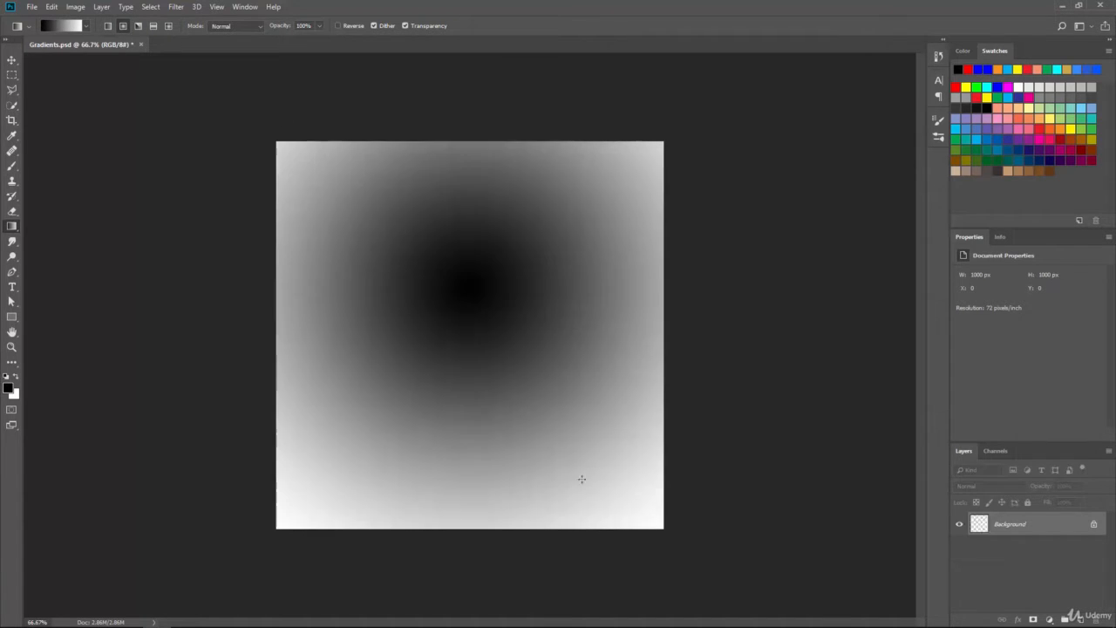
left_click(137, 26)
left_click_drag(463, 351, 644, 141)
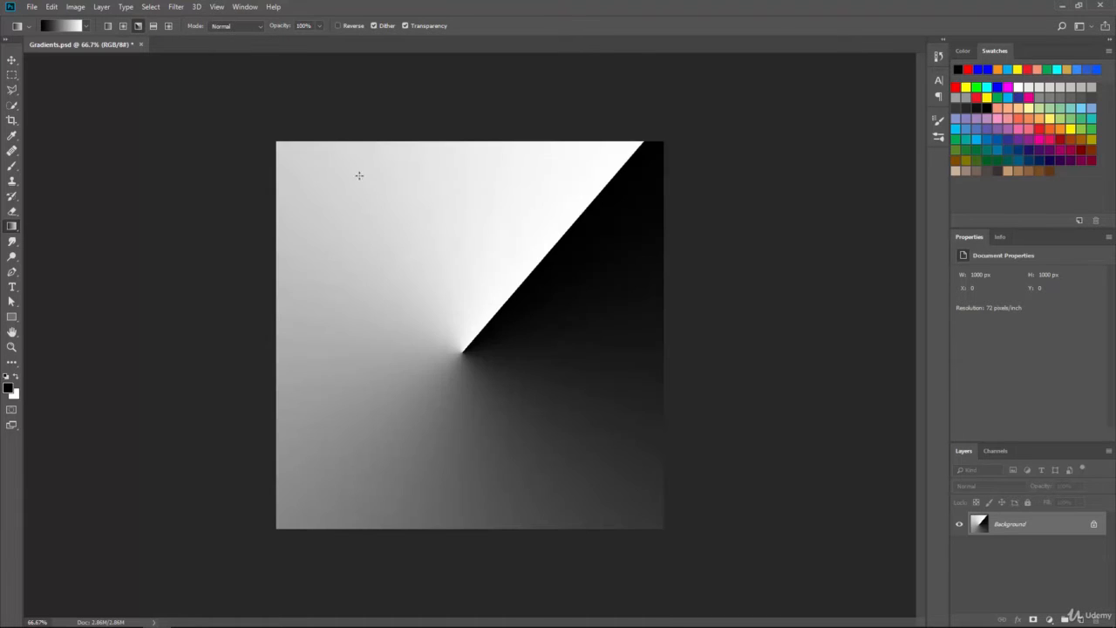
Draw a near-vertical reflected gradient from the canvas center, followed by diamond gradients, the last toward the lower left
left_click(154, 25)
left_click_drag(475, 303, 451, 102)
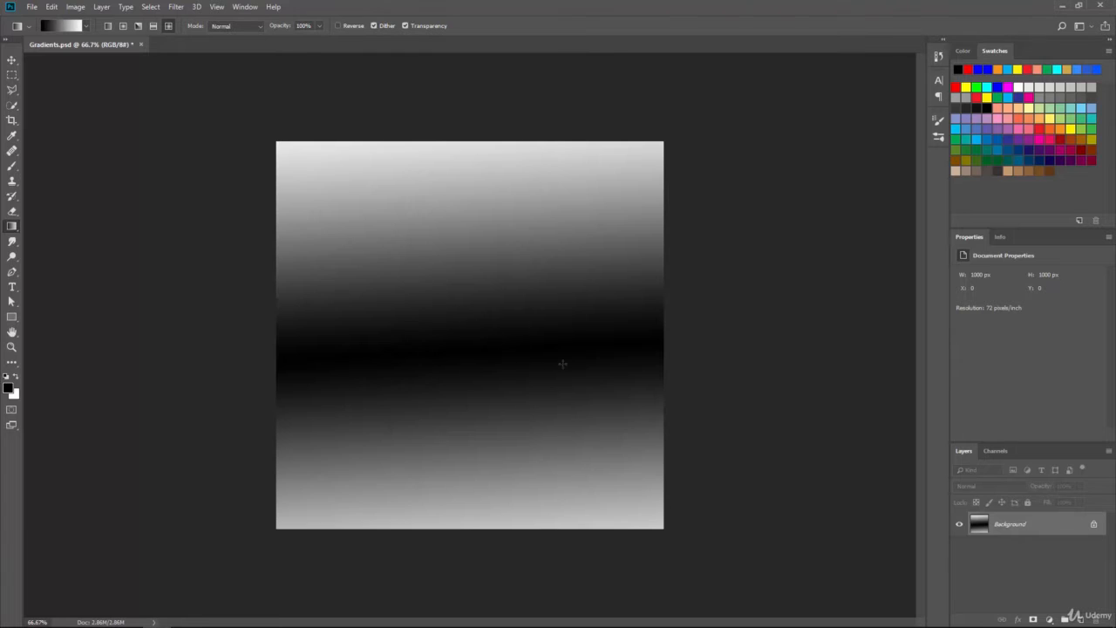
left_click_drag(441, 300, 573, 289)
left_click_drag(499, 293, 649, 257)
left_click_drag(469, 274, 101, 435)
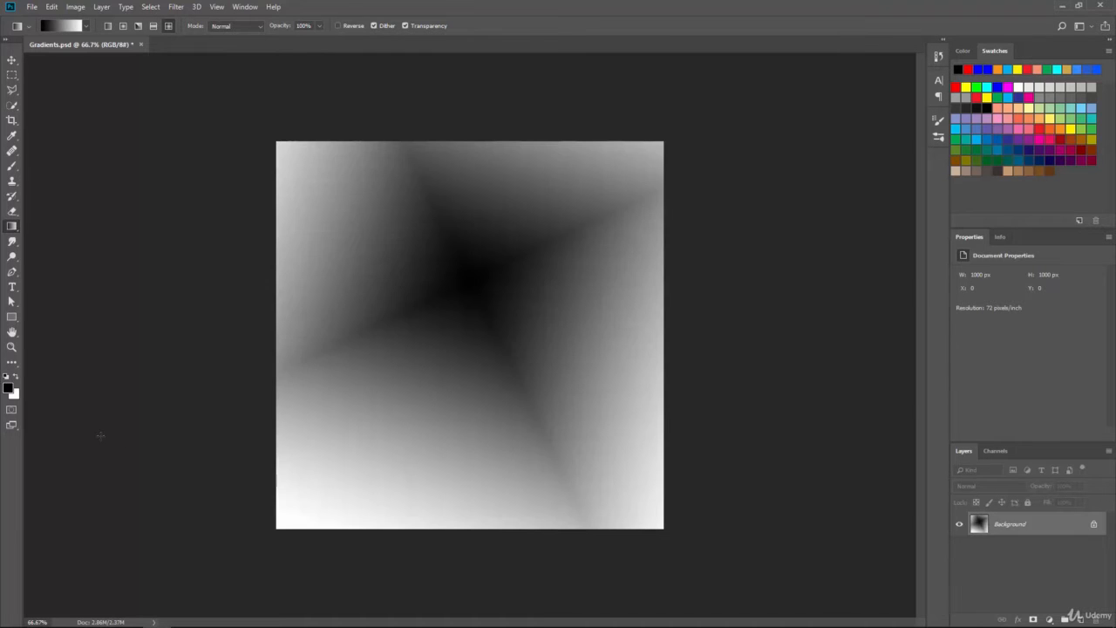
Set the gradient type back to linear and draw black-to-white gradients diagonally toward the canvas's lower-left corner
left_click(107, 26)
left_click_drag(506, 247, 368, 501)
left_click_drag(503, 241, 336, 394)
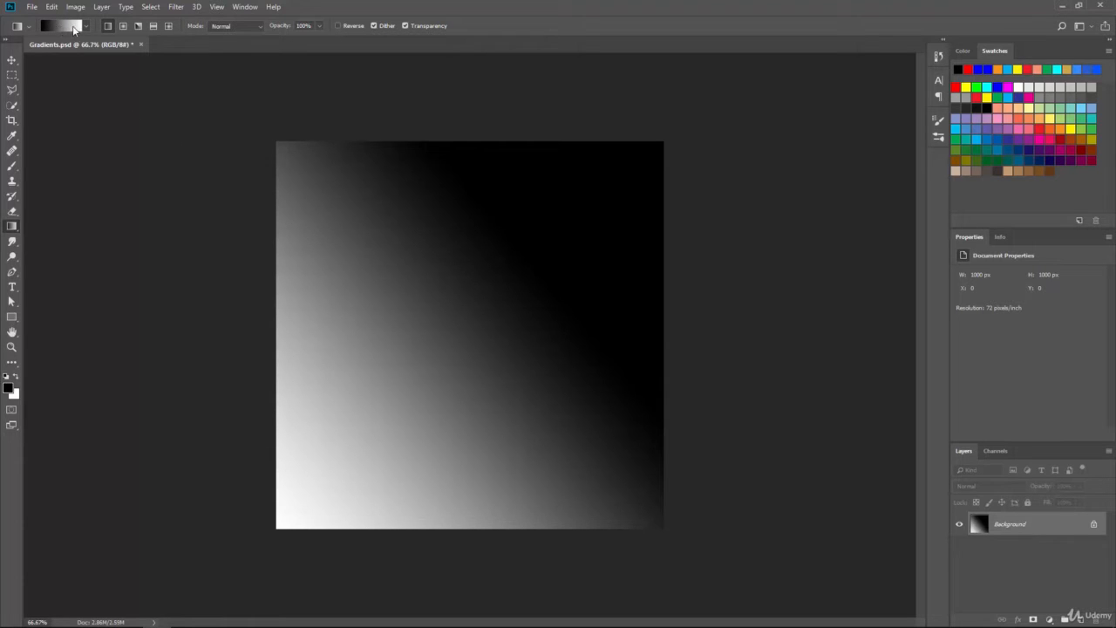
Choose the blue-to-green rainbow gradient preset and draw it across the canvas, ending with a diagonal from upper left to lower right
left_click(88, 28)
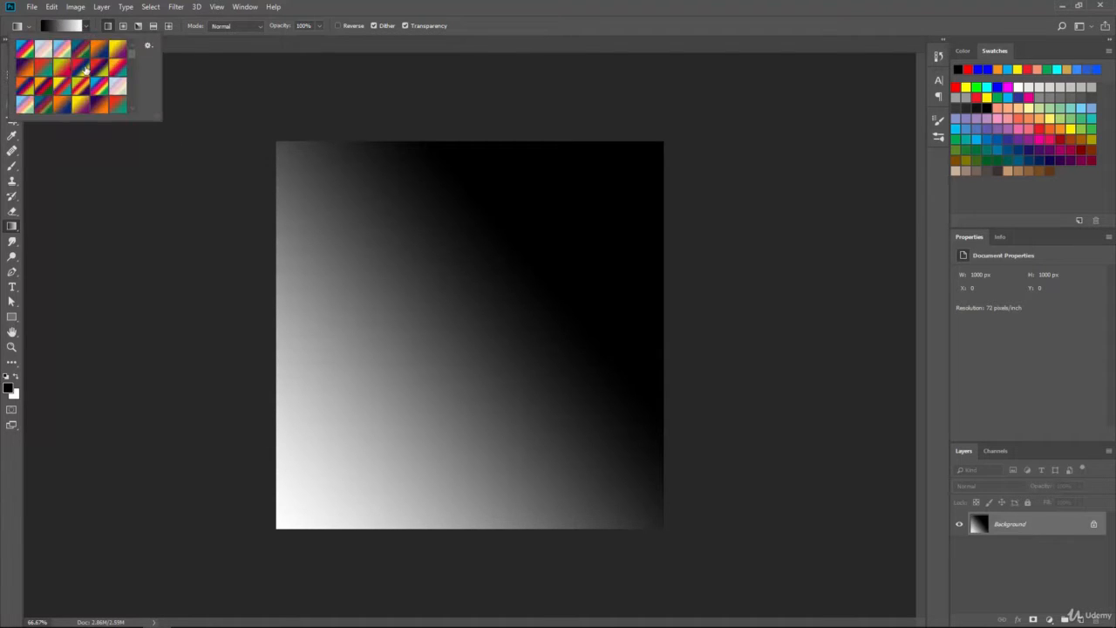
scroll(133, 84, "down", 4)
scroll(92, 75, "down", 6)
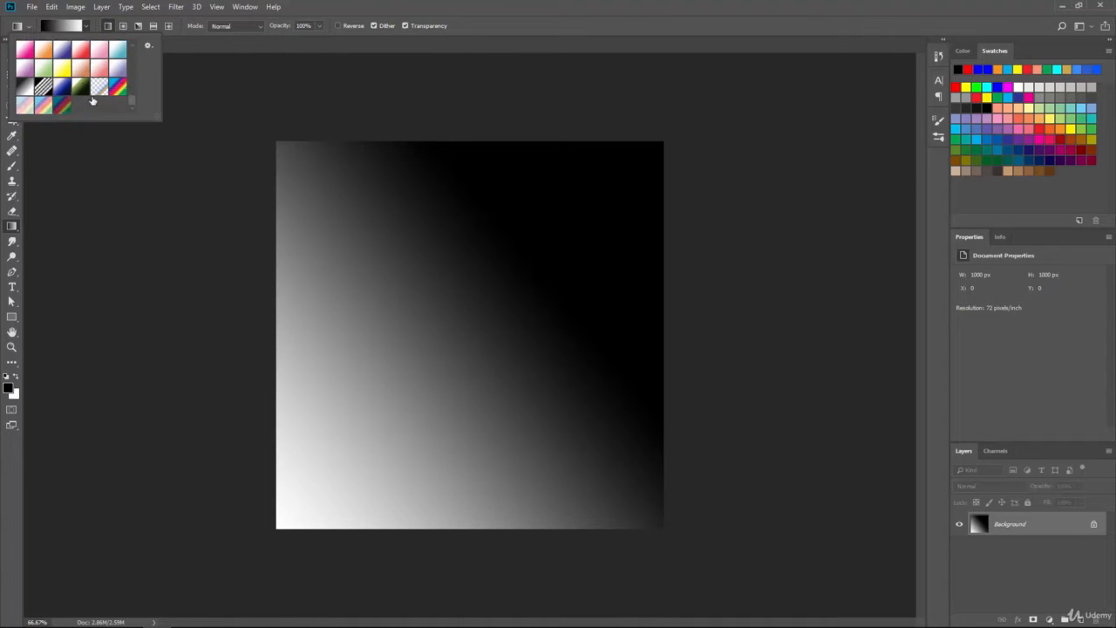
left_click(117, 88)
left_click_drag(252, 366, 554, 298)
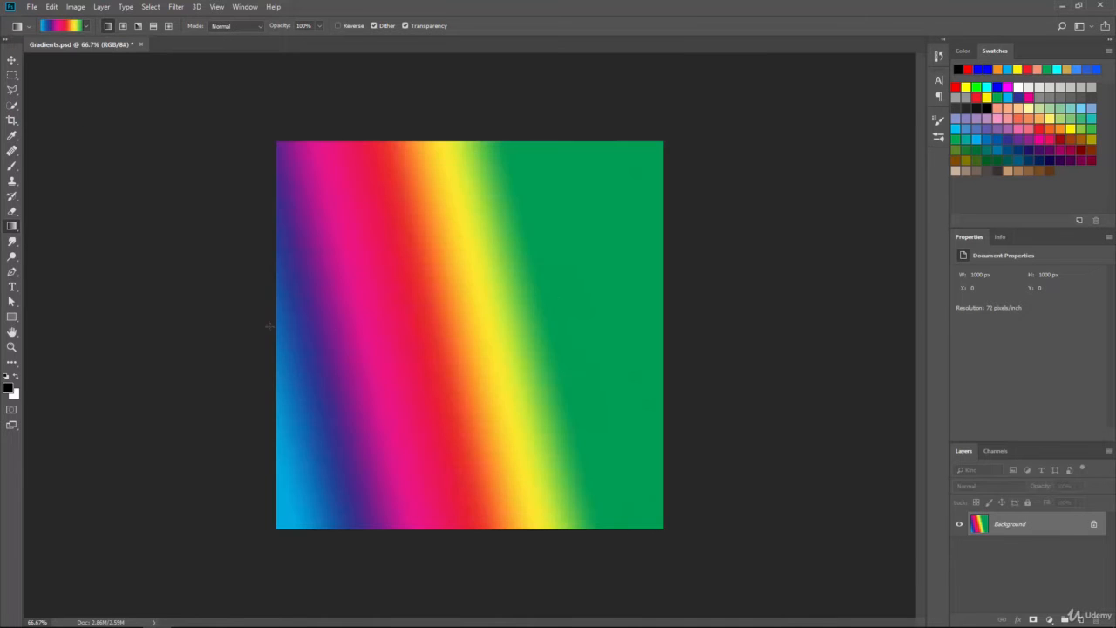
left_click_drag(242, 324, 696, 305)
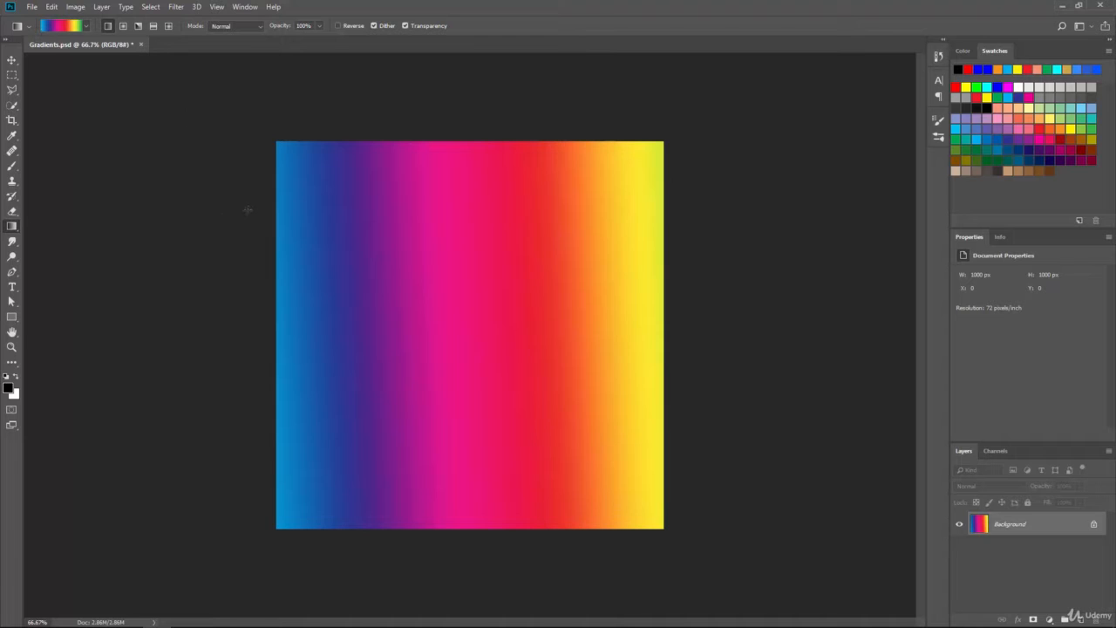
left_click_drag(248, 209, 788, 431)
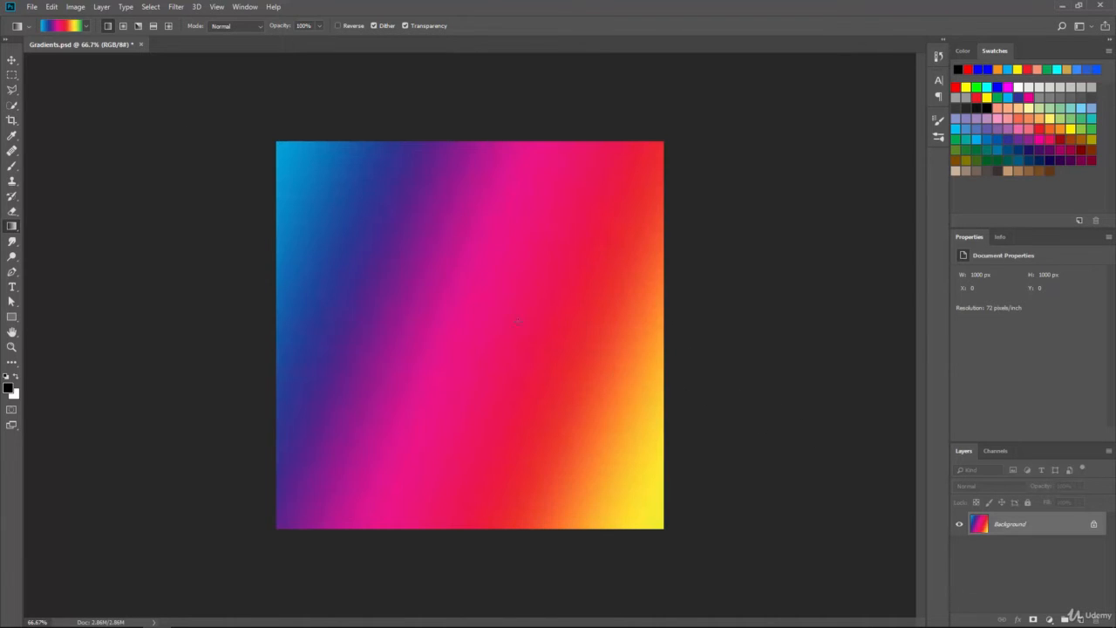
Replace the current gradient presets with the Simple set, without saving the changes to the current gradients
left_click(85, 27)
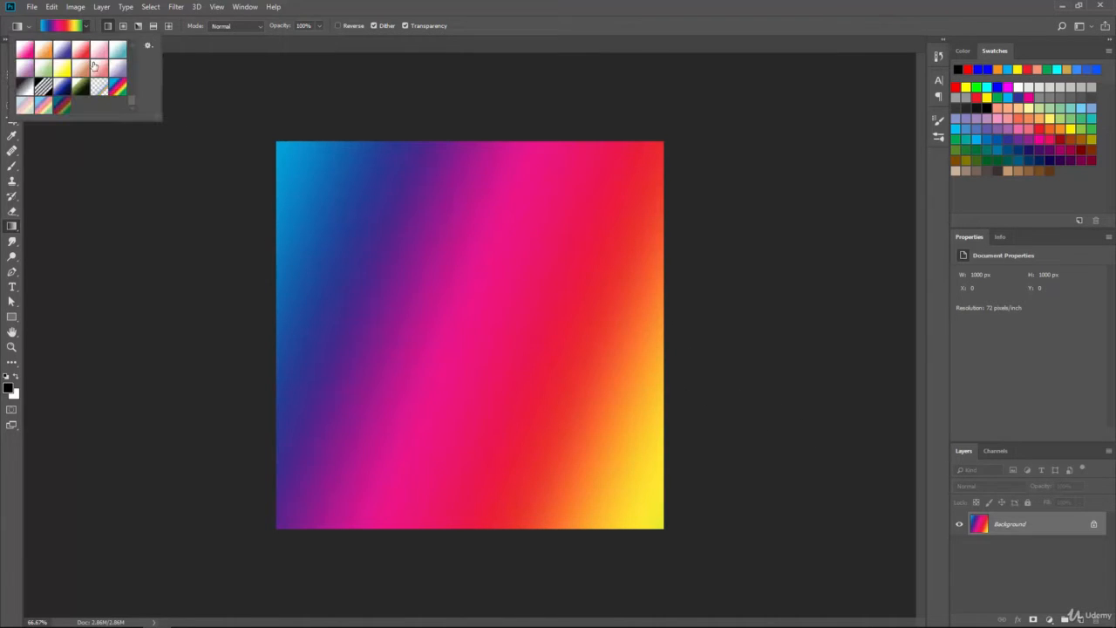
left_click(148, 47)
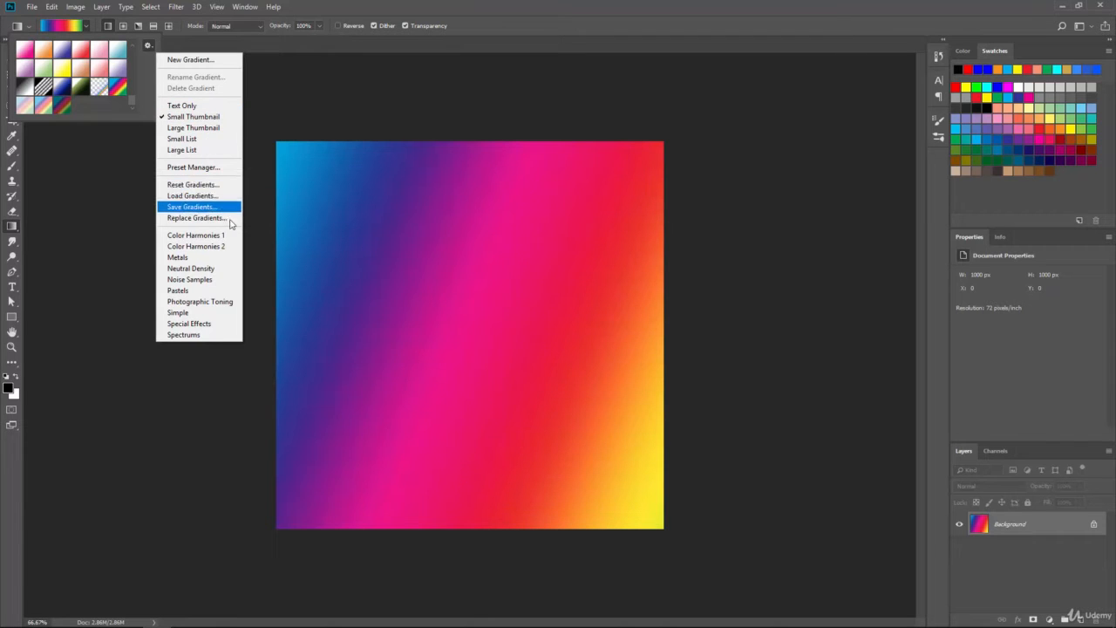
left_click(217, 316)
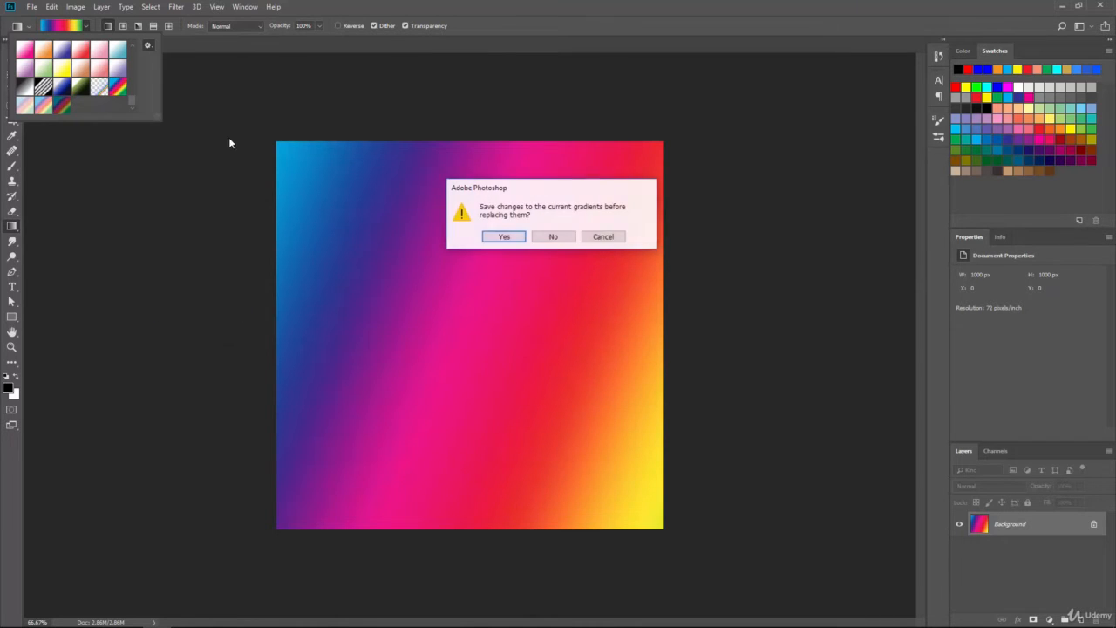
left_click(553, 236)
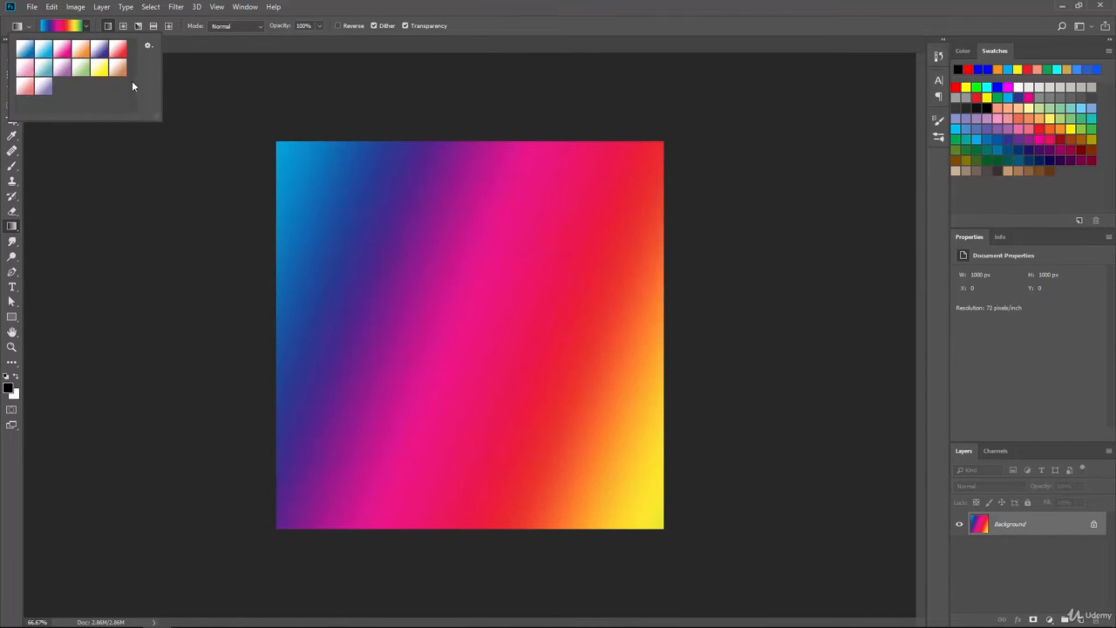
Draw the white-to-blue preset diagonally from the canvas's upper left toward the lower right, followed by the white-to-orange preset
left_click(26, 50)
left_click_drag(311, 182, 529, 317)
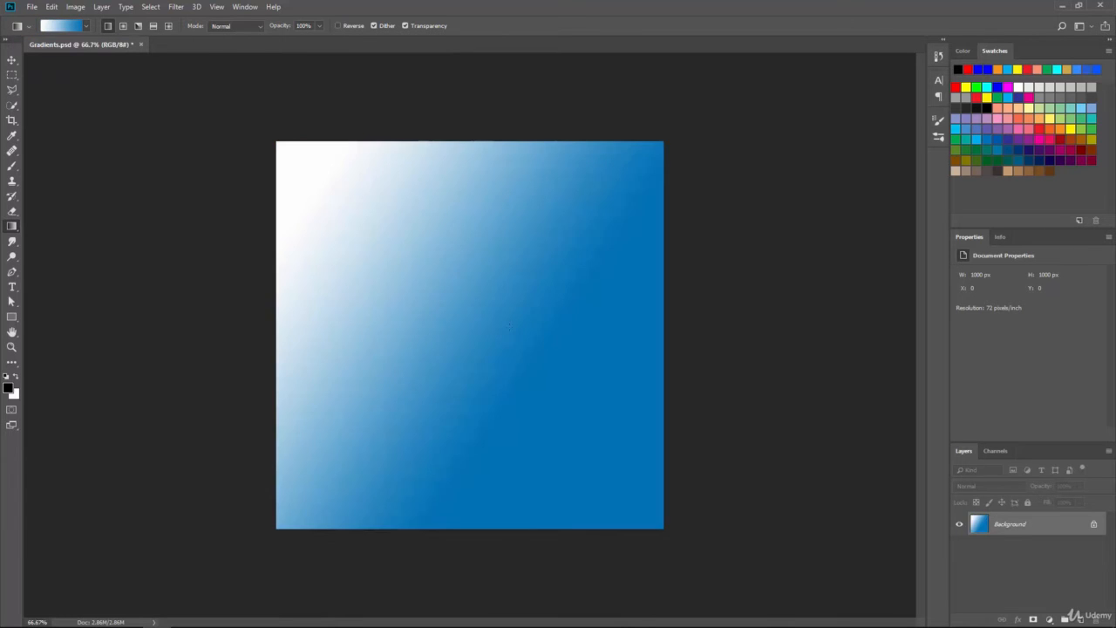
left_click(86, 26)
left_click(80, 54)
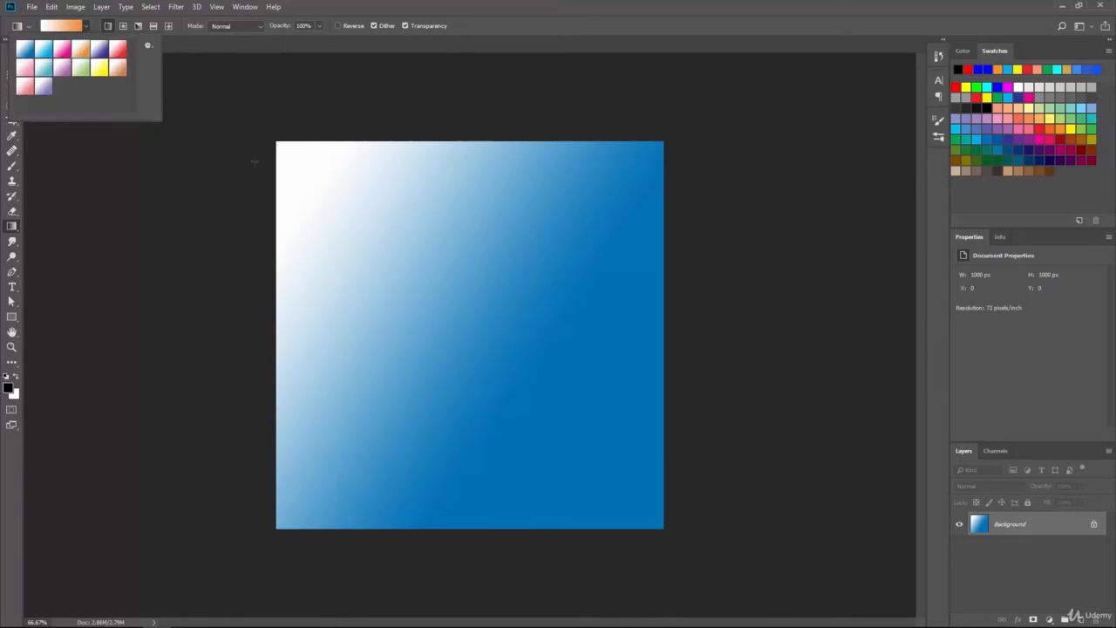
left_click_drag(318, 210, 341, 229)
left_click_drag(523, 415, 568, 438)
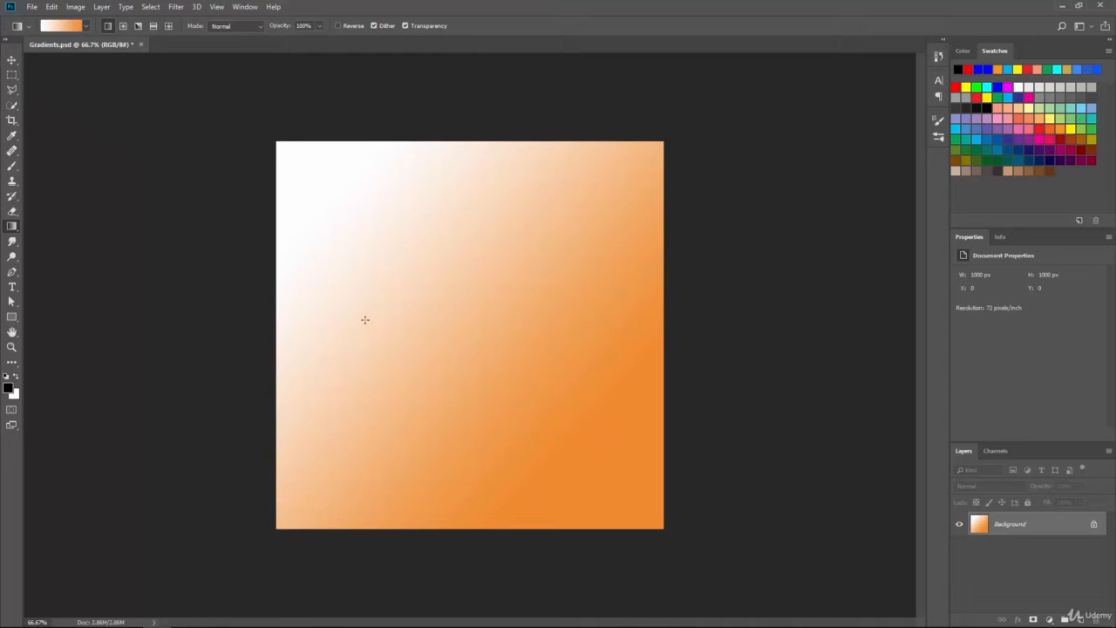
Open the orange gradient in the Gradient Editor, try the Noise gradient type and set it back to Solid
left_click(61, 28)
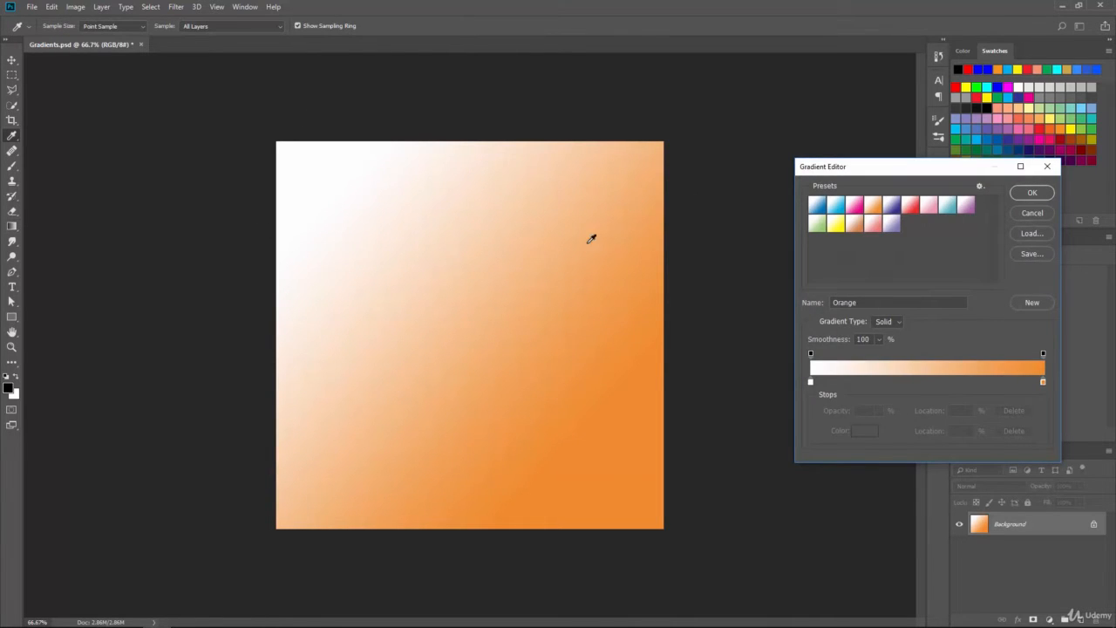
left_click_drag(883, 179, 758, 152)
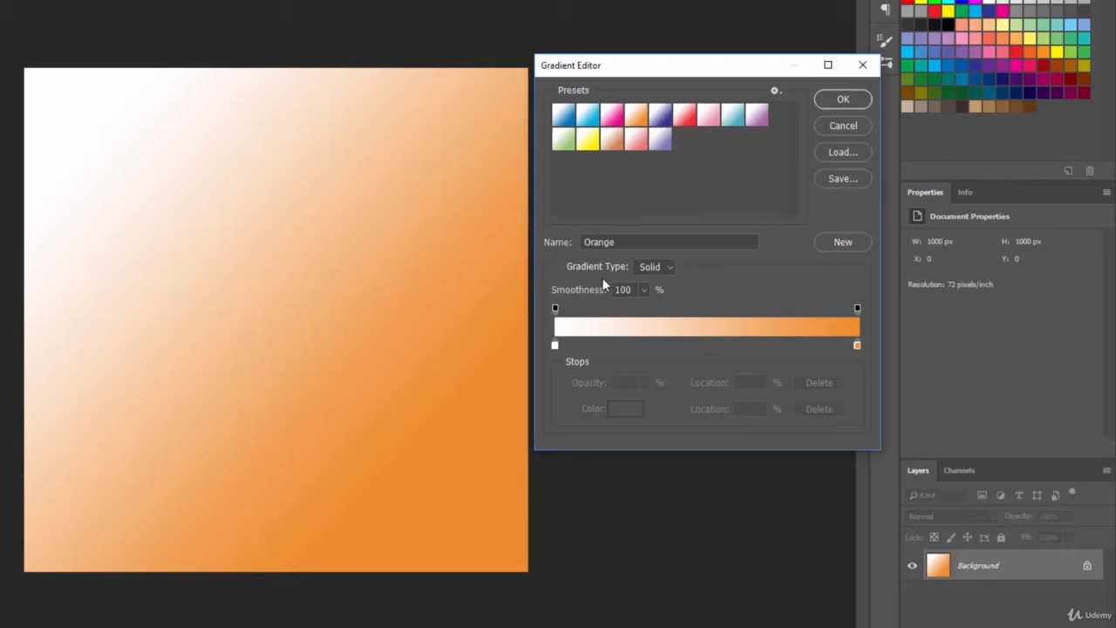
left_click(663, 266)
left_click(657, 296)
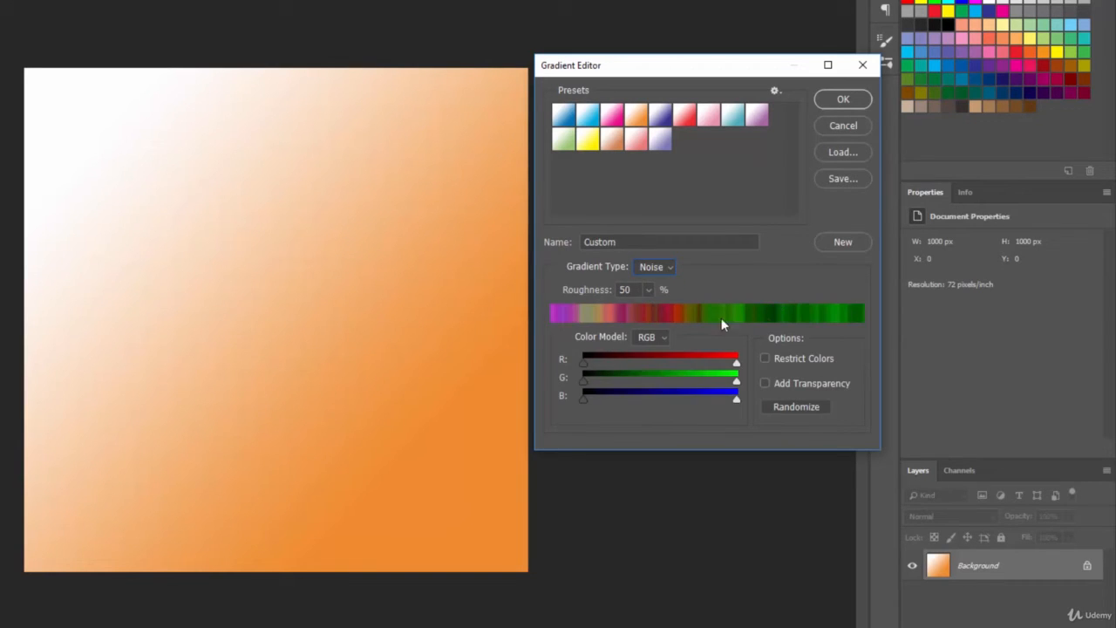
left_click(666, 267)
left_click(663, 281)
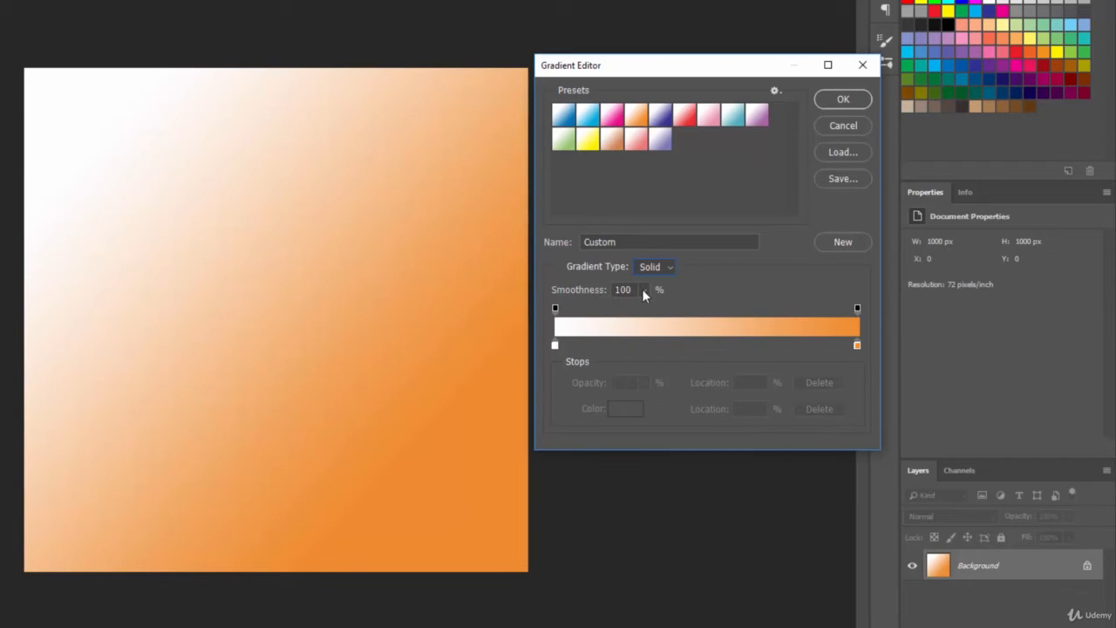
Try a smoothness of 2% for the orange gradient and set it back to 100%
left_click(551, 296)
type("2")
key("Return")
left_click(630, 290)
type("100")
Move the gradient's white color stop to 76% and draw the edited gradient across the canvas, first diagonally and finally horizontally
left_click_drag(555, 346, 786, 345)
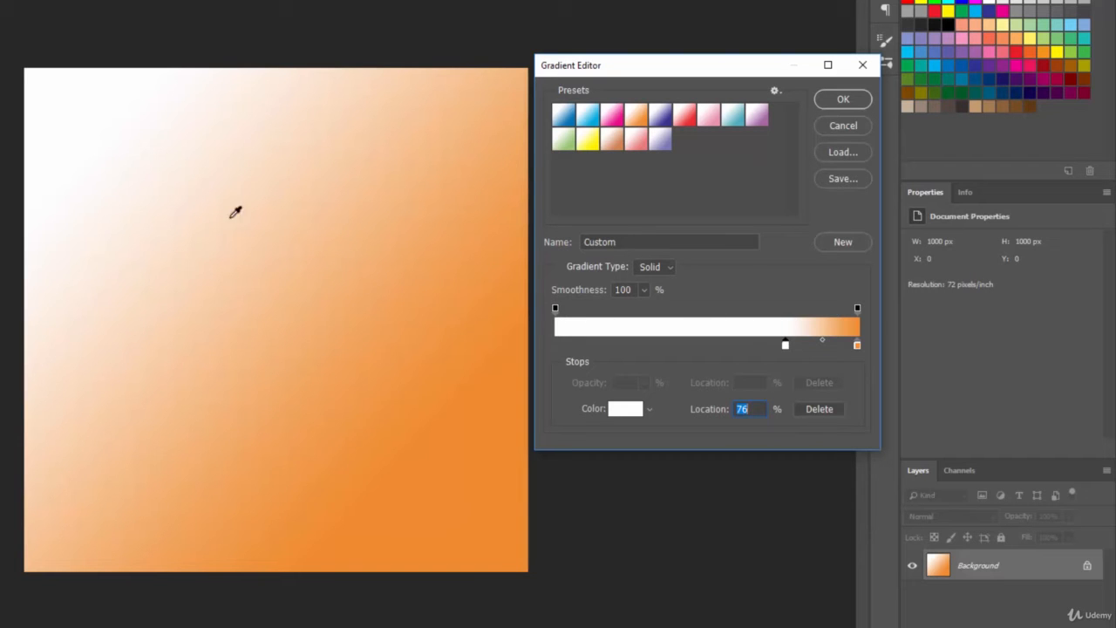
left_click(858, 102)
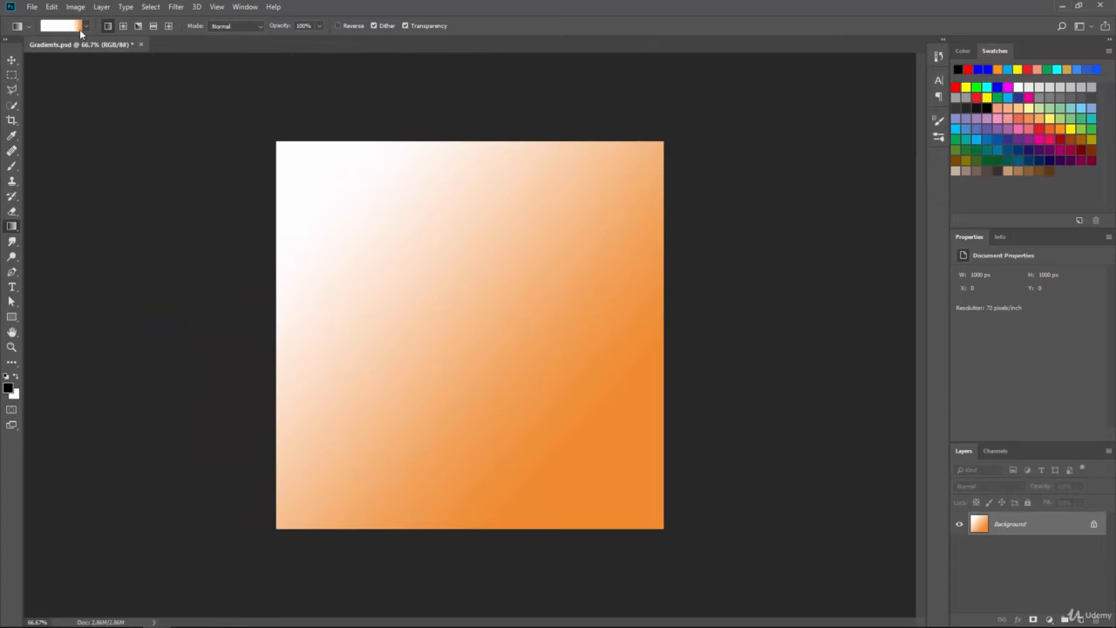
left_click_drag(302, 188, 571, 434)
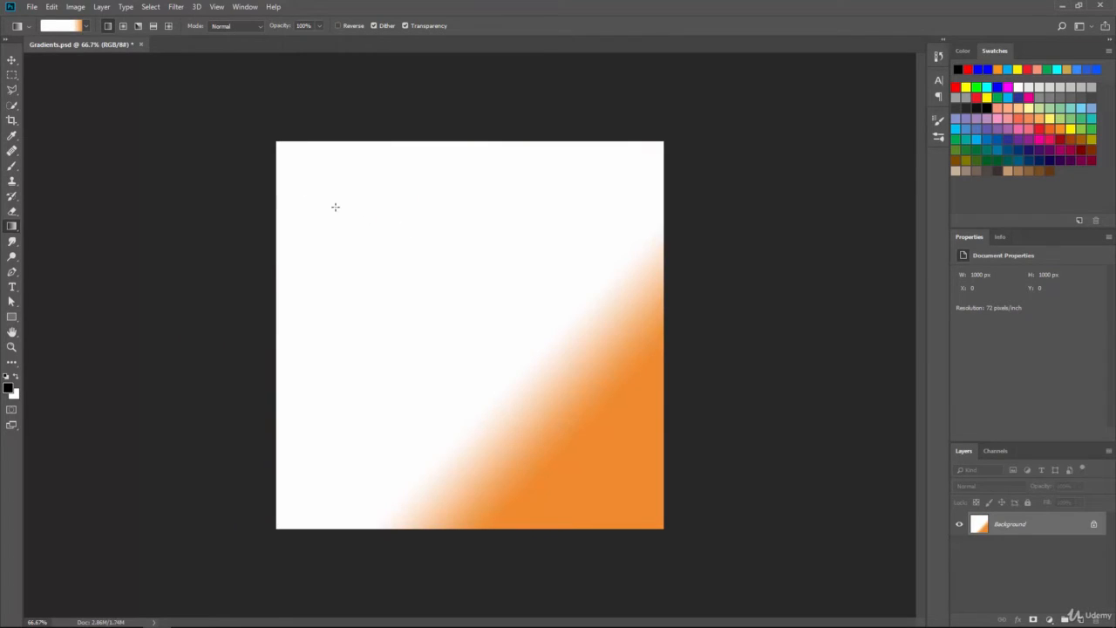
left_click_drag(287, 316, 755, 369)
left_click_drag(191, 296, 603, 301)
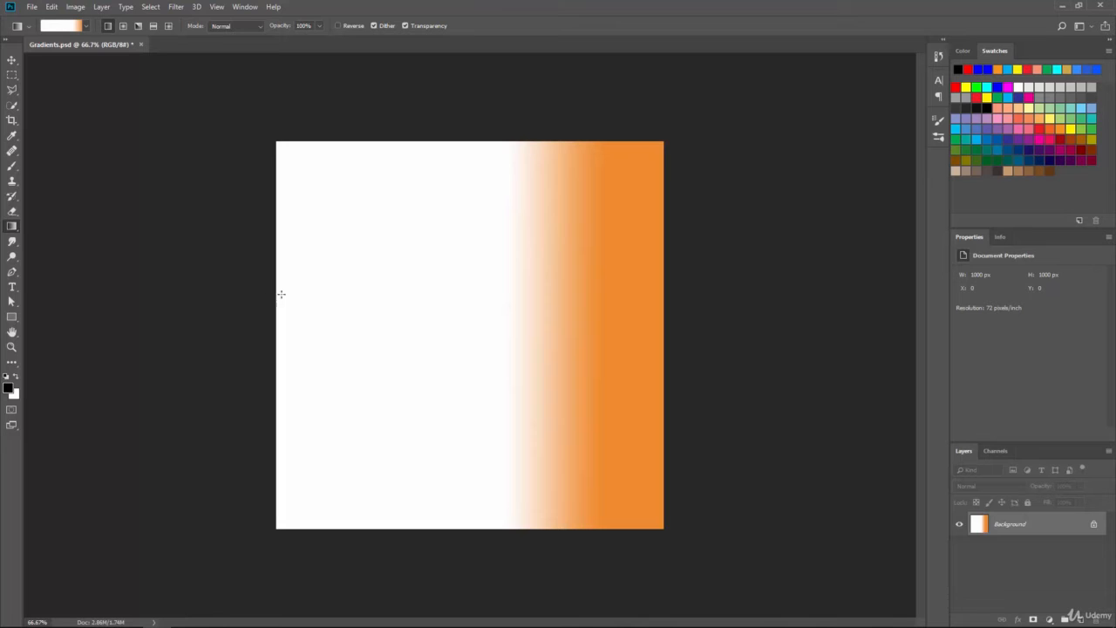
left_click_drag(252, 291, 563, 289)
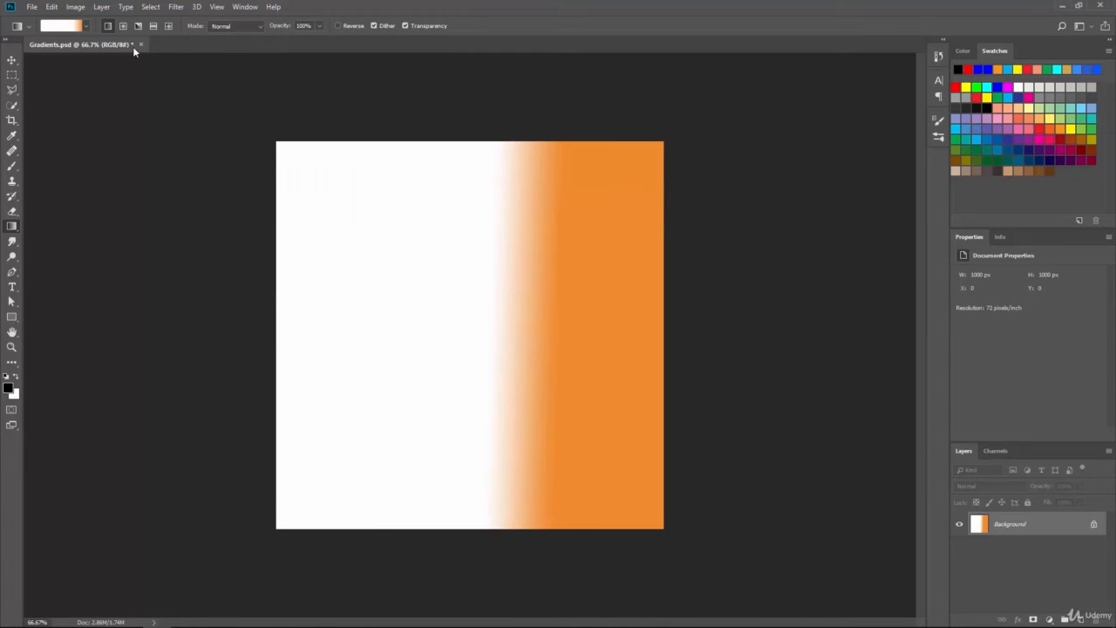
Reopen the gradient for editing, move the white color stop to 0% and change its color to red (ff0000)
left_click(74, 29)
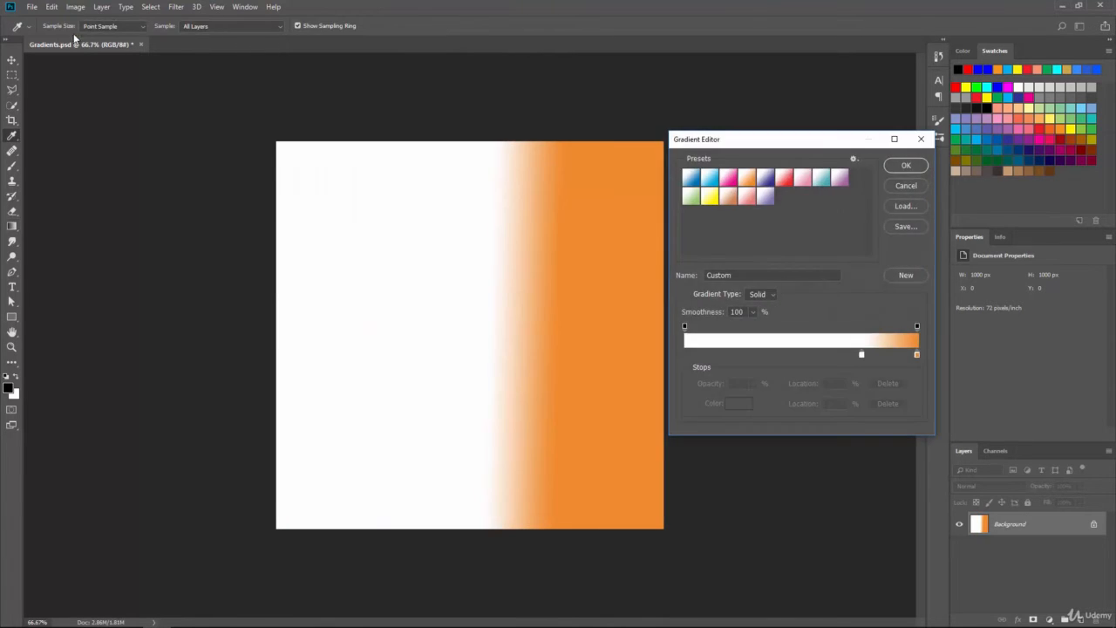
left_click(862, 354)
left_click_drag(862, 355, 683, 354)
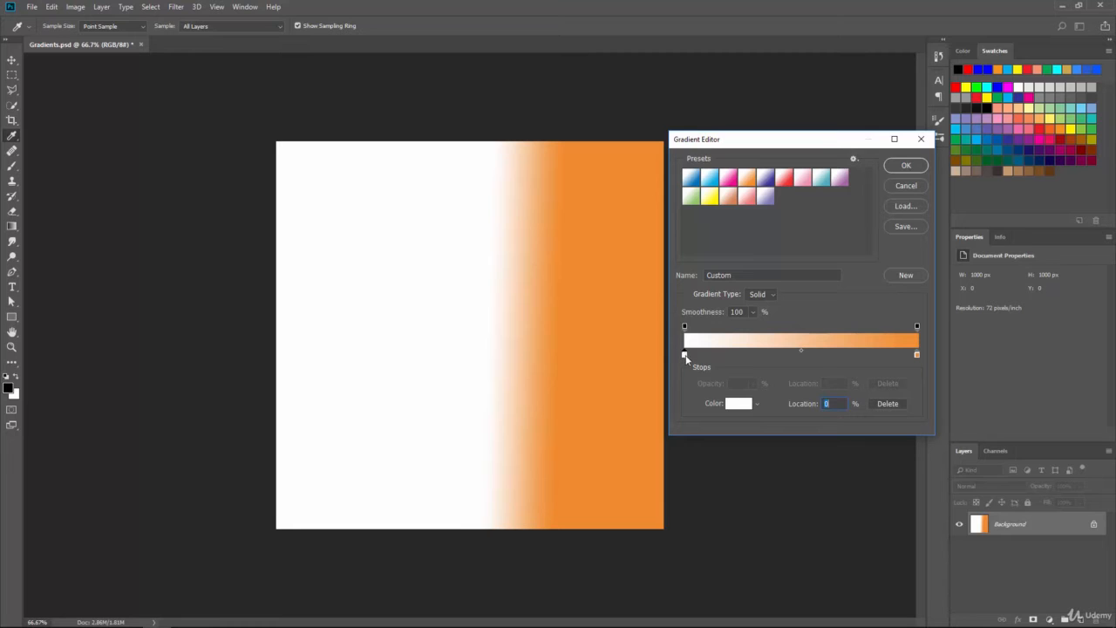
left_click(737, 406)
type("ff0000")
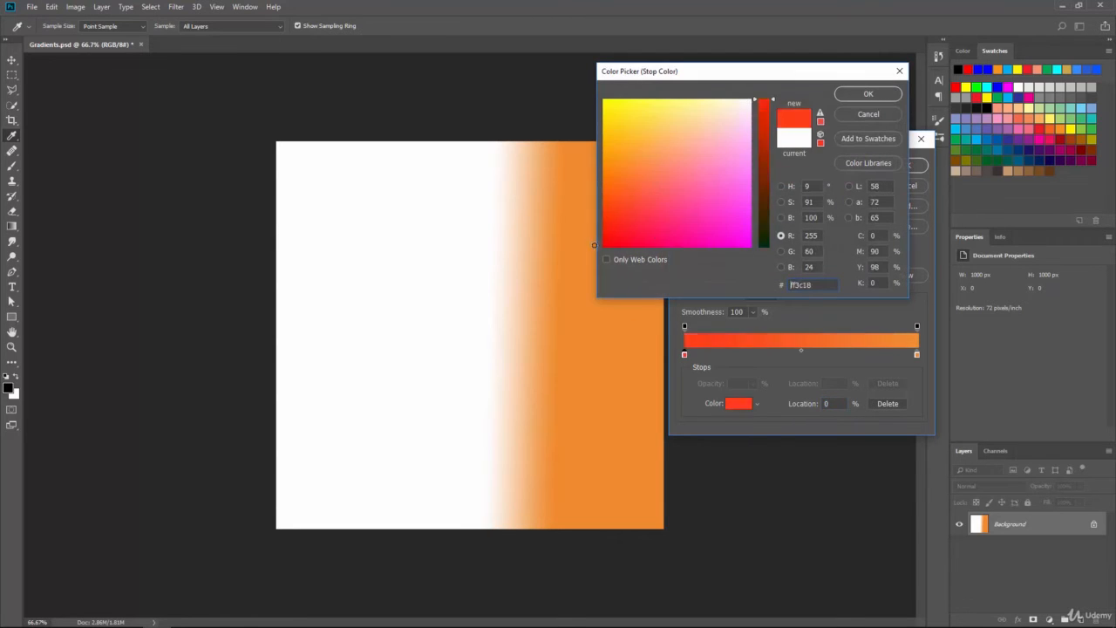
left_click(781, 187)
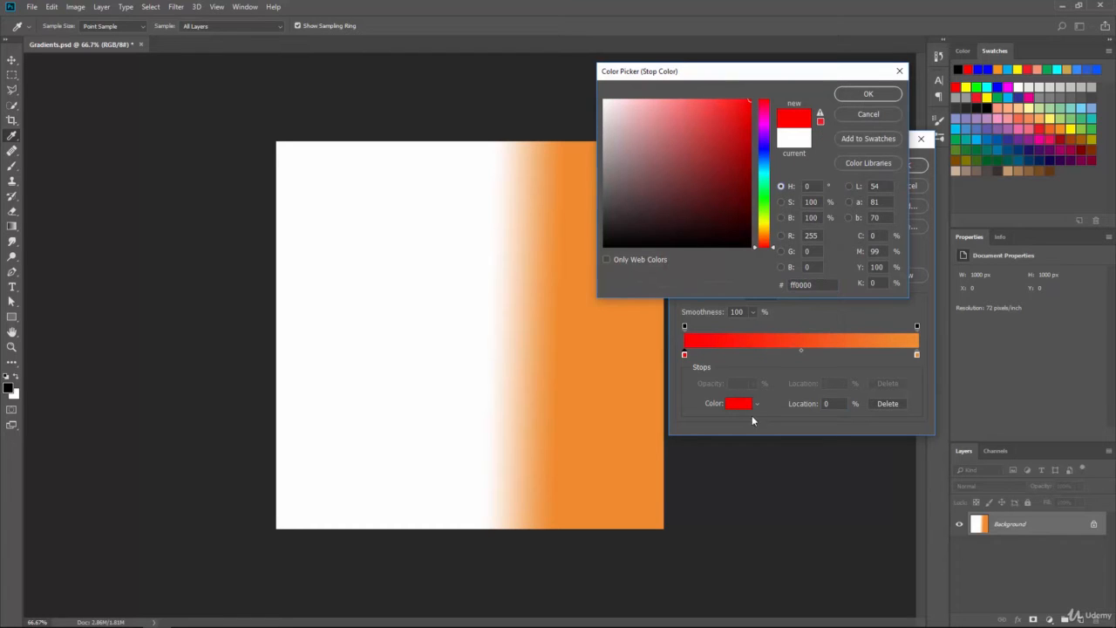
left_click(869, 93)
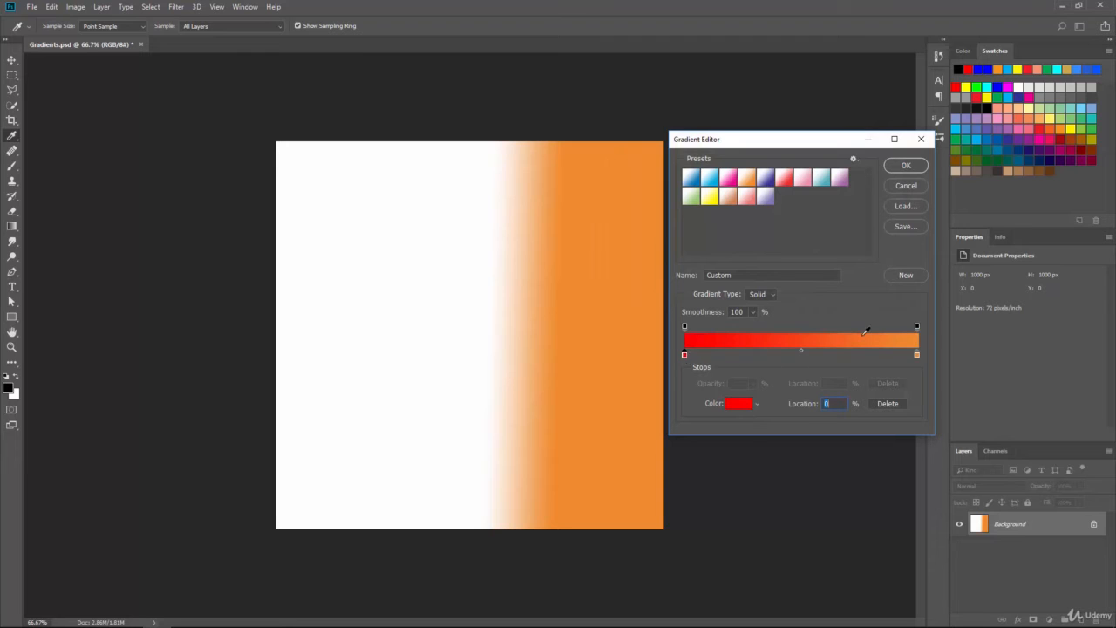
Apply the red-to-orange gradient and draw it horizontally across the canvas, followed by a diagonal toward the lower right
left_click(909, 165)
left_click_drag(279, 255, 622, 250)
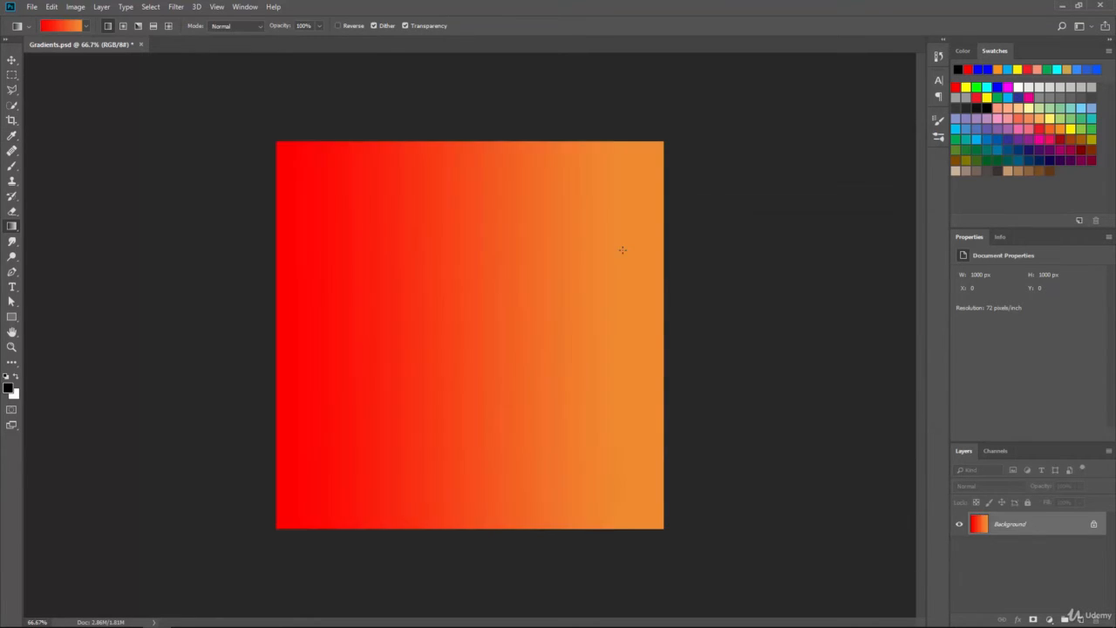
left_click_drag(300, 219, 588, 447)
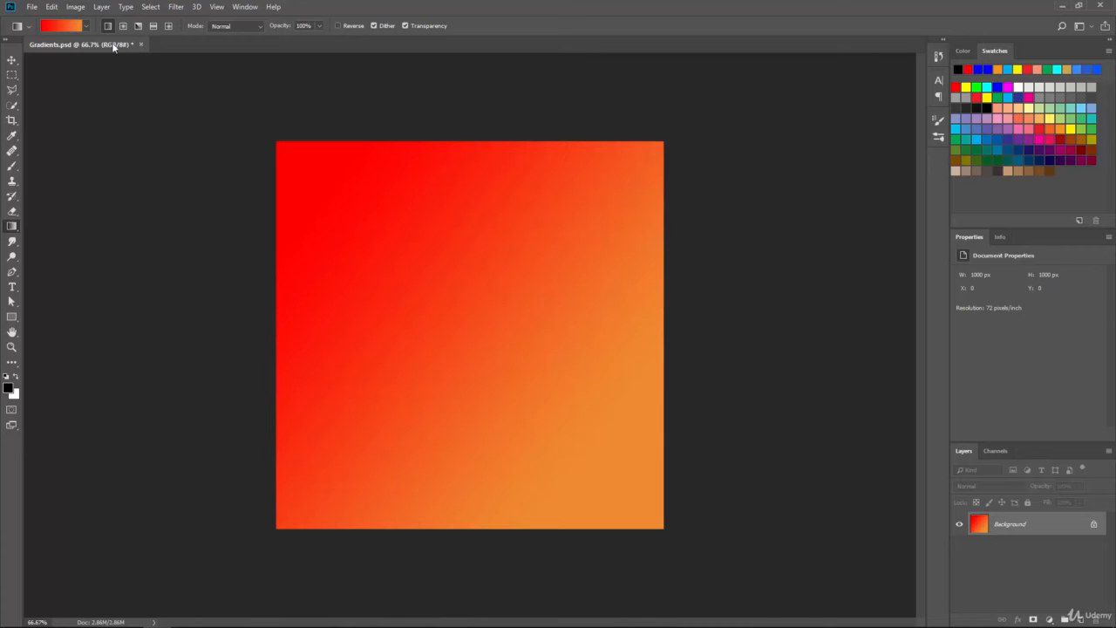
Reopen the gradient for editing, add a black color stop at 51% and shift the color midpoints beside it
left_click(65, 27)
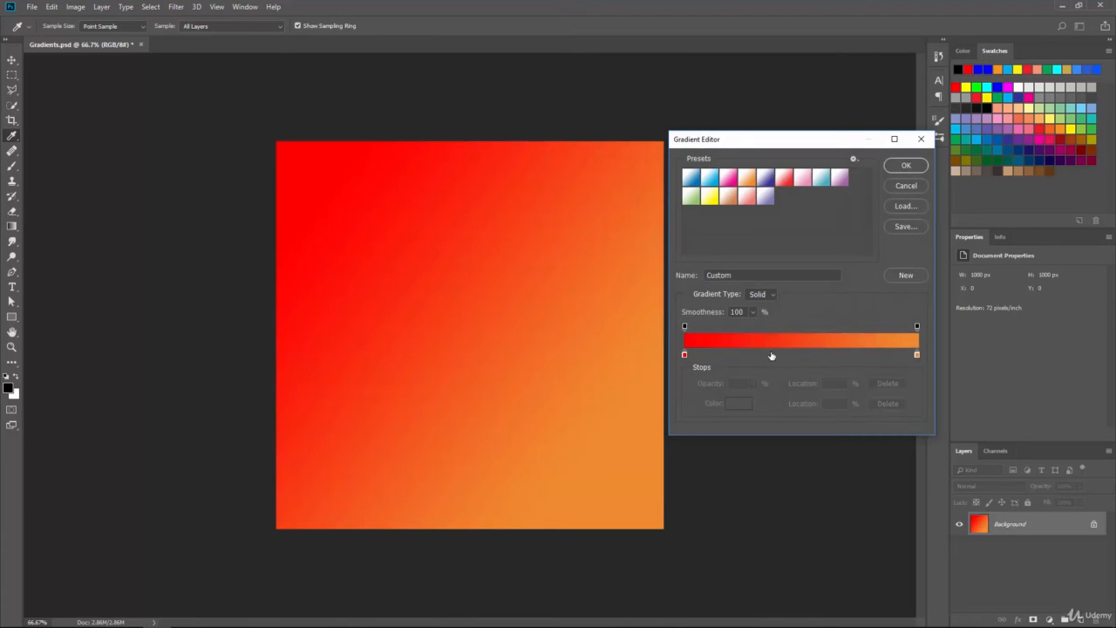
left_click_drag(772, 356, 701, 353)
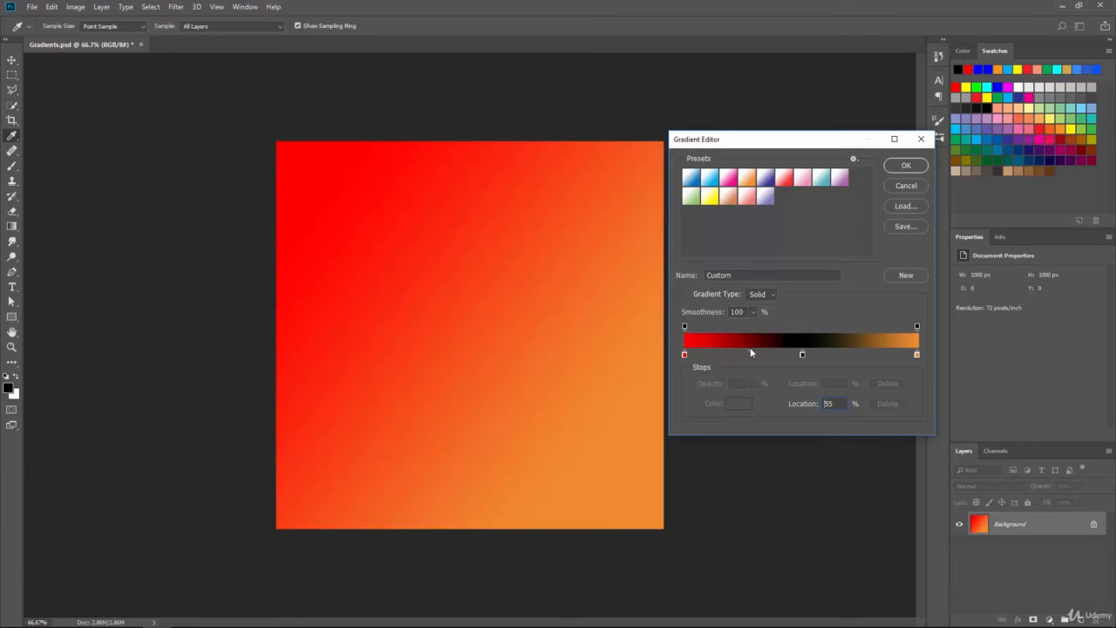
left_click(802, 355)
left_click_drag(861, 350, 894, 351)
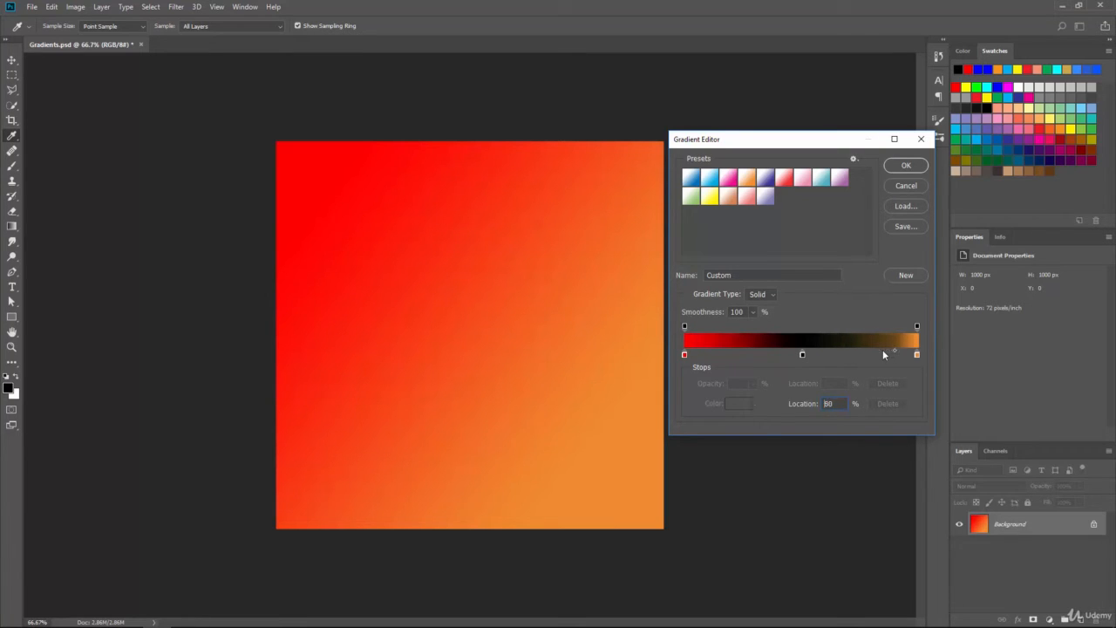
left_click(803, 355)
Change the middle color stop of the gradient to bright green (00ff00)
left_click(741, 406)
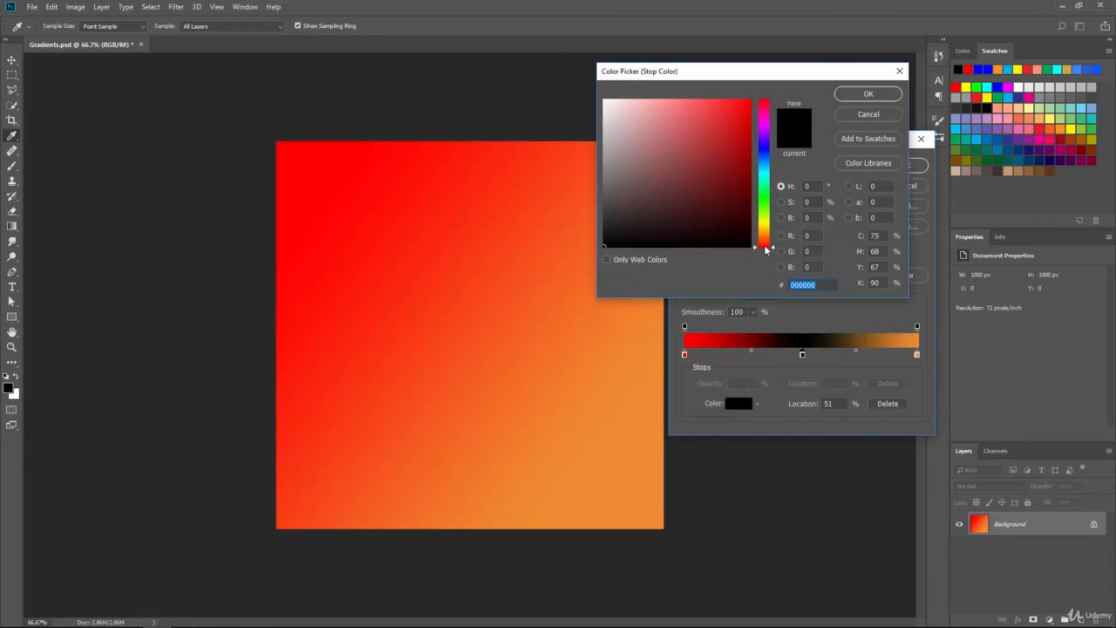
left_click_drag(765, 247, 765, 219)
left_click(753, 94)
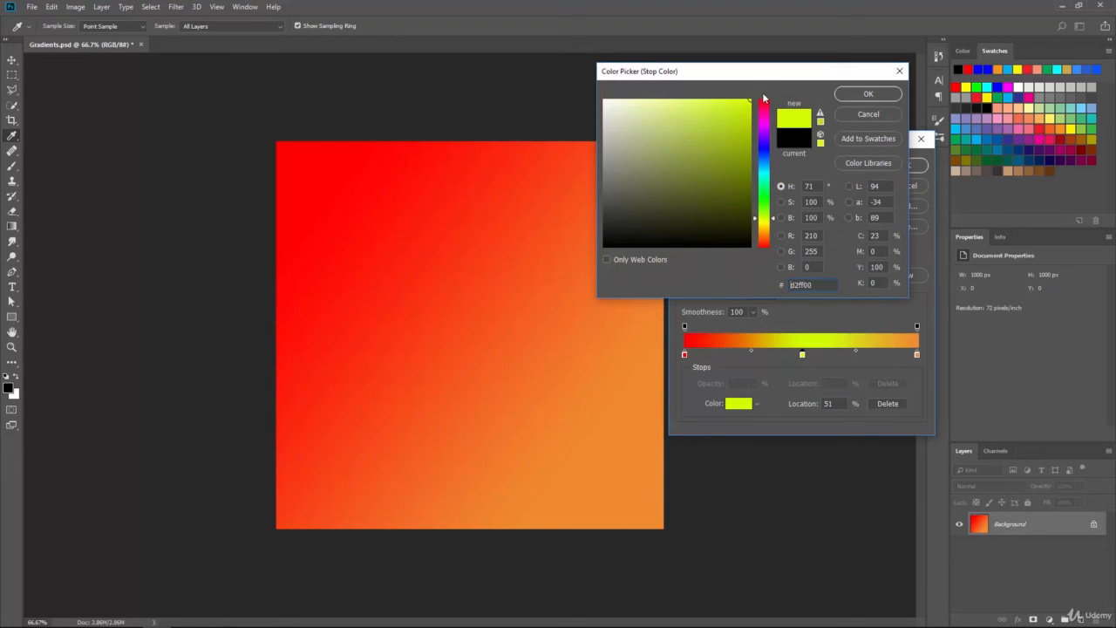
left_click_drag(772, 205, 752, 201)
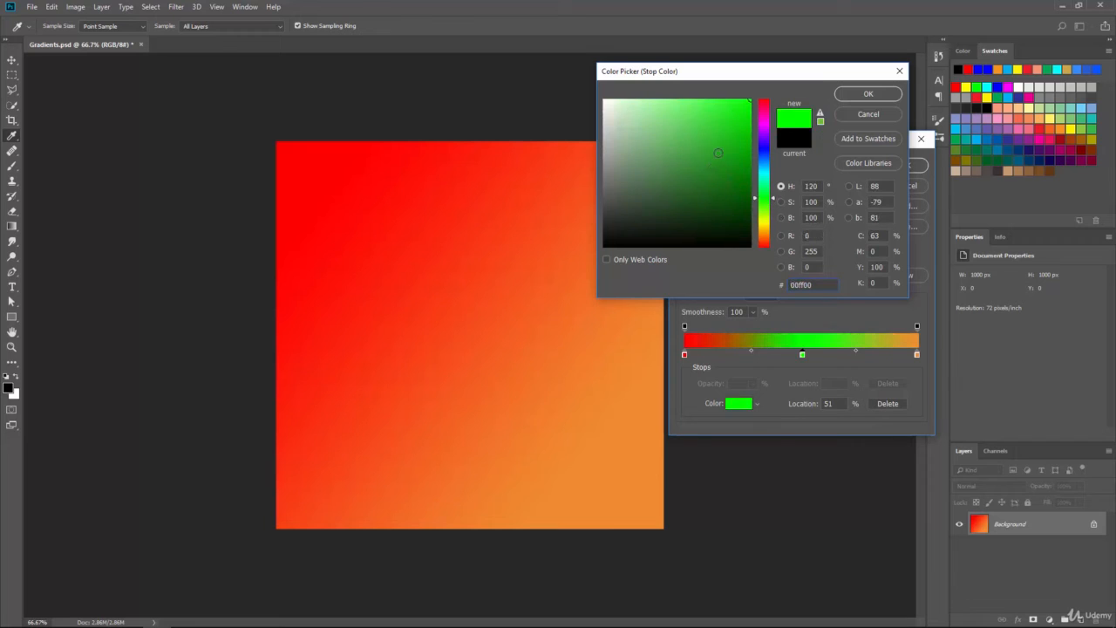
left_click(868, 94)
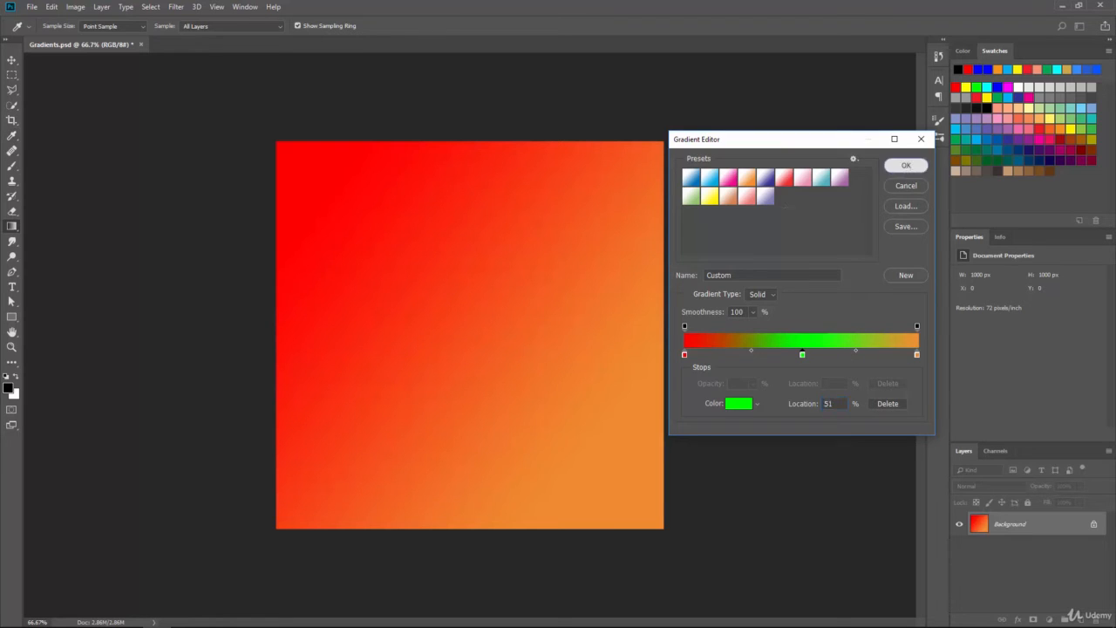
Apply the red-green-orange gradient and draw it horizontally across the full width of the canvas
left_click(907, 165)
left_click_drag(250, 310, 669, 311)
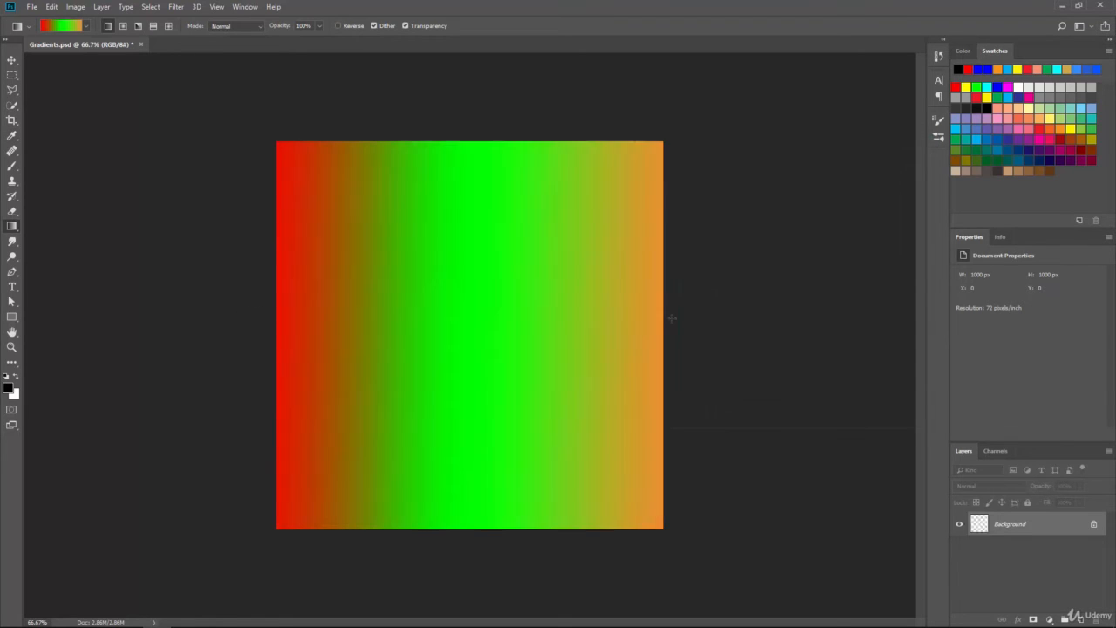
left_click_drag(282, 306, 653, 307)
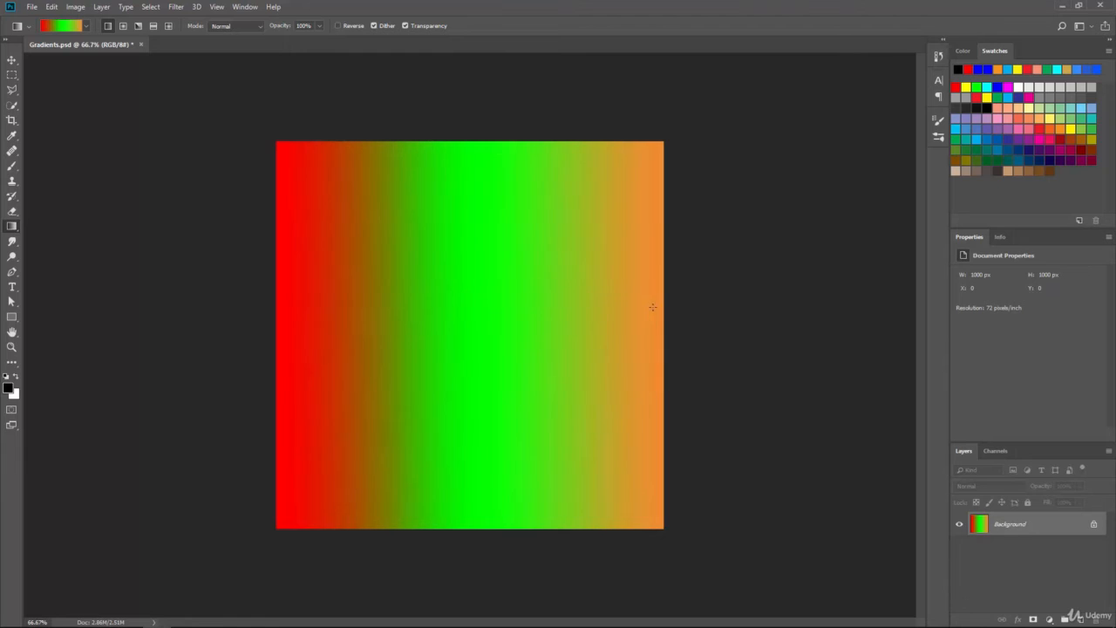
Switch to the radial gradient type and draw gradients outward from the canvas center, the last toward the lower-right corner
left_click(123, 25)
left_click_drag(579, 424, 580, 419)
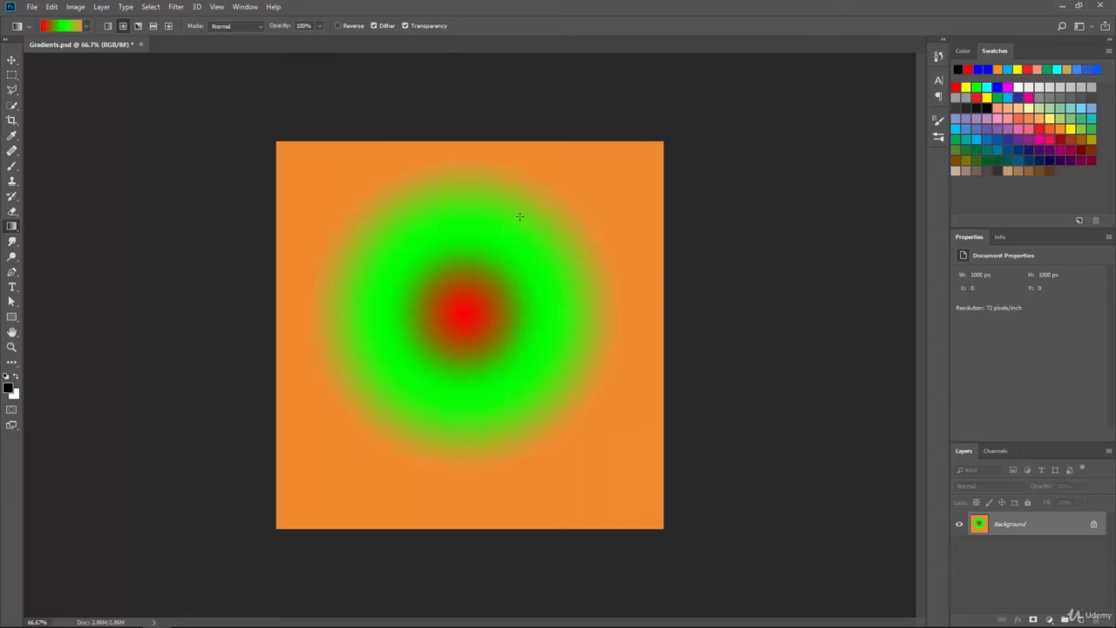
mouse_move(656, 161)
left_mouse_down()
mouse_move(678, 137)
mouse_move(647, 162)
left_mouse_up()
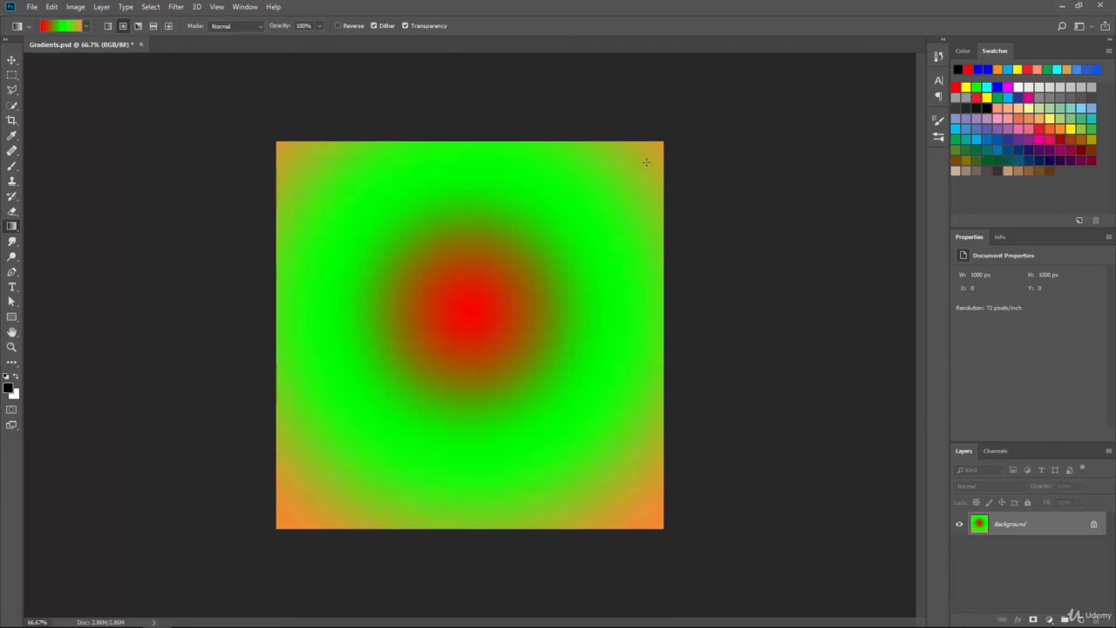
left_click_drag(468, 299, 648, 511)
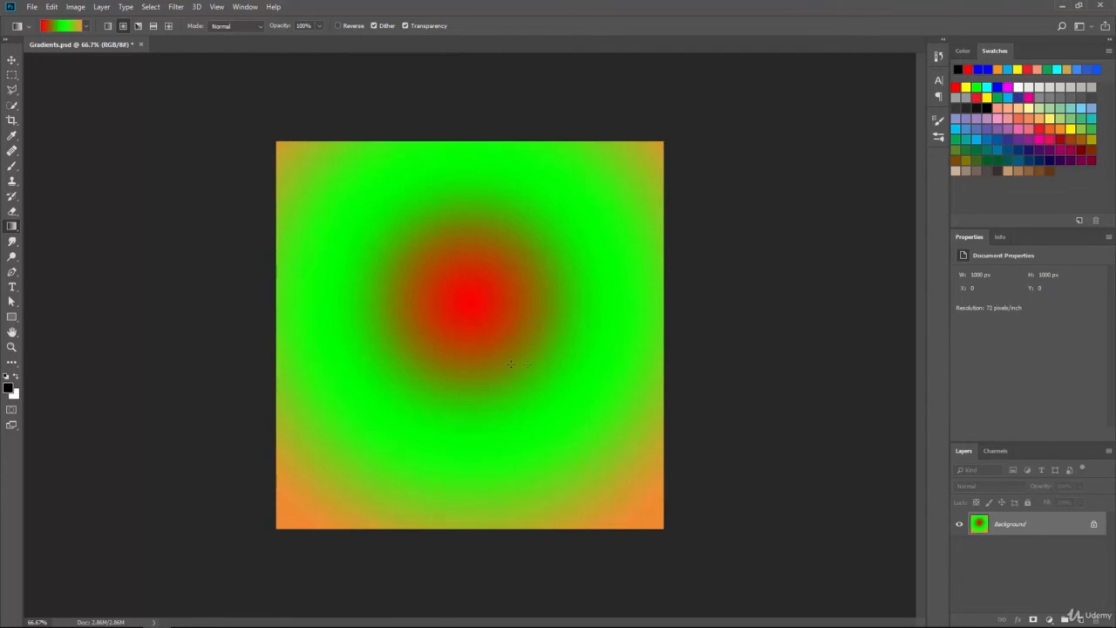
Draw a radial gradient downward from the canvas center, switch to the linear type and draw a slightly tilted gradient across the canvas
left_click_drag(464, 327, 495, 501)
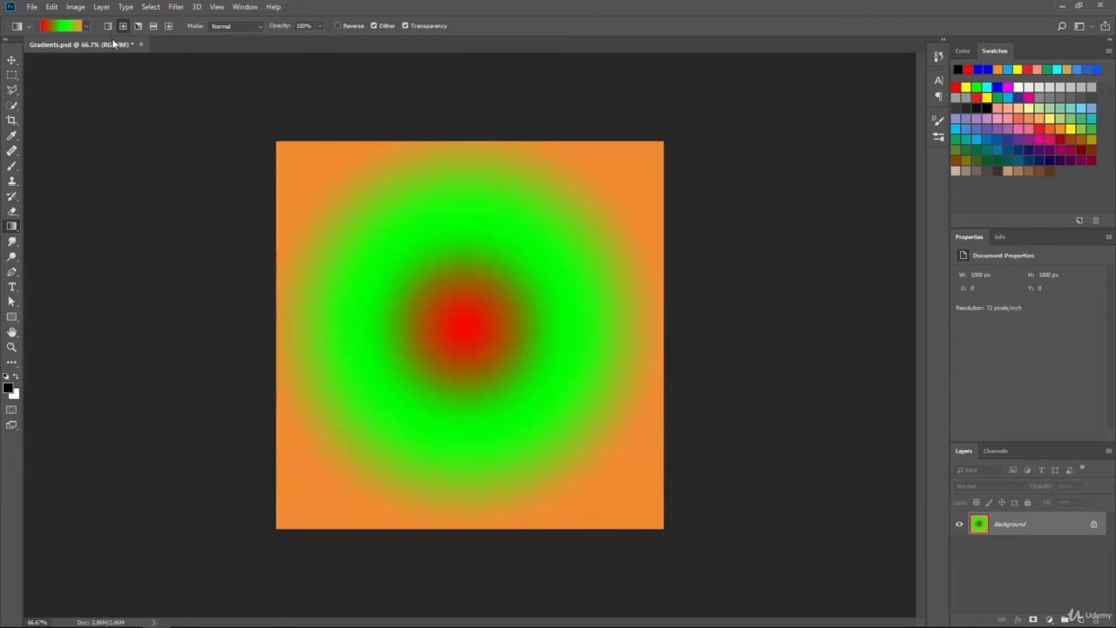
left_click(107, 25)
left_click_drag(220, 247, 691, 312)
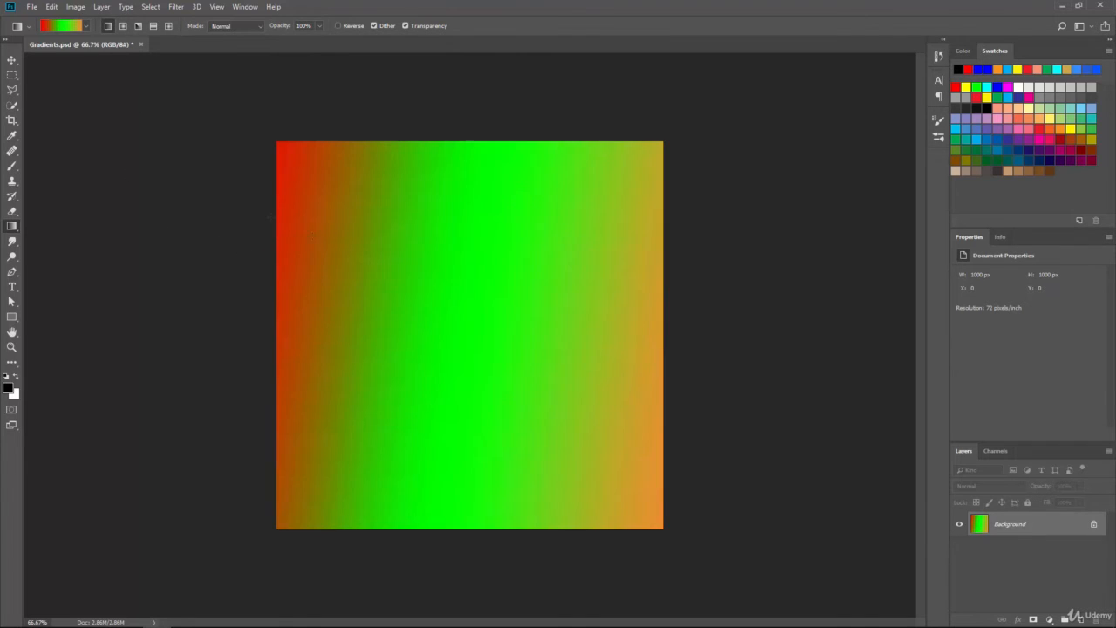
Reopen the gradient for editing, add color stops at 23% and 68%, and change the 23% stop to bright light blue
left_click(62, 27)
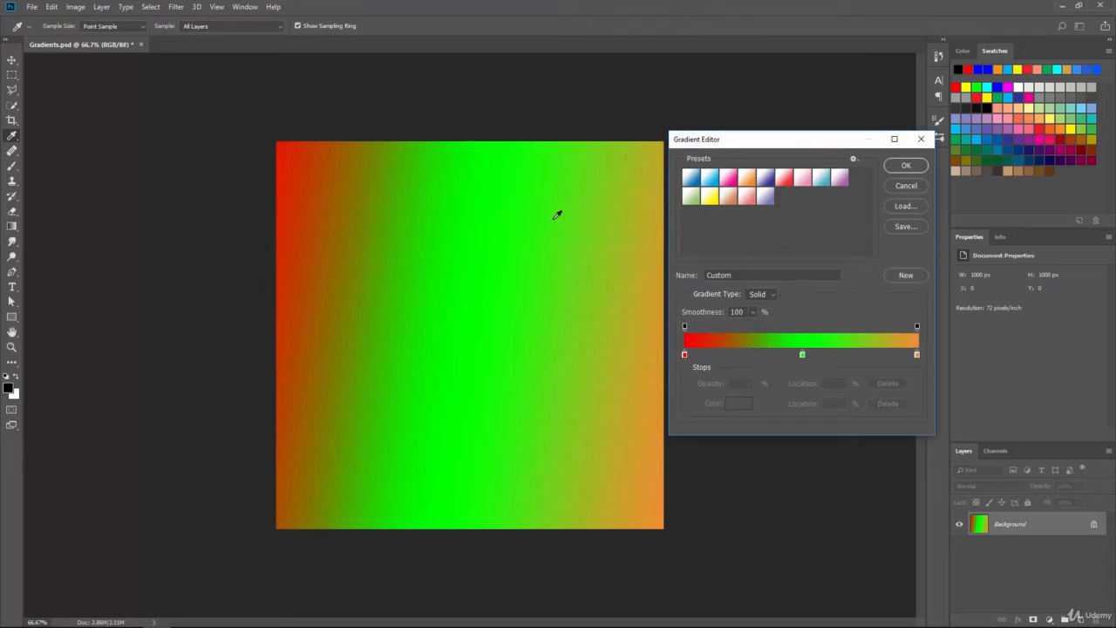
left_click(739, 356)
left_click(842, 355)
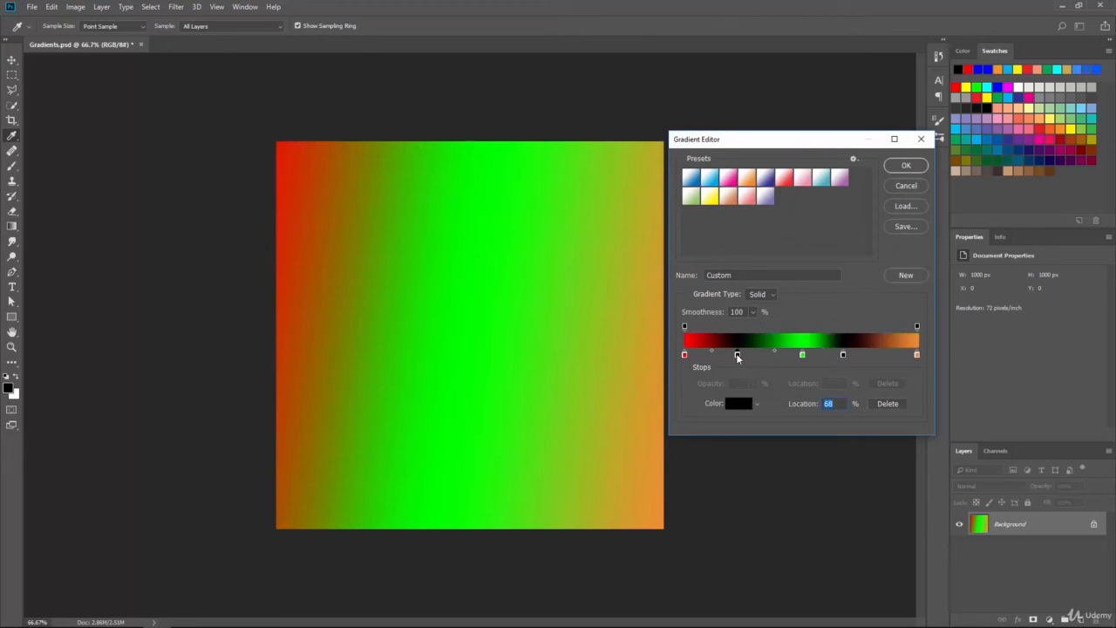
left_click(741, 403)
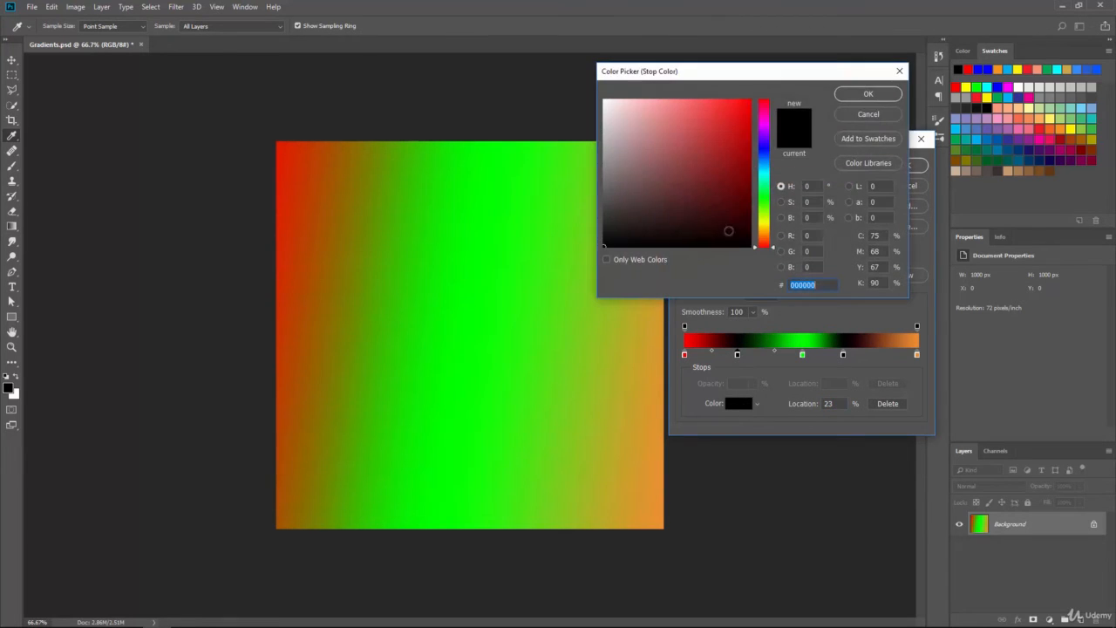
left_click_drag(765, 212, 766, 172)
left_click(748, 101)
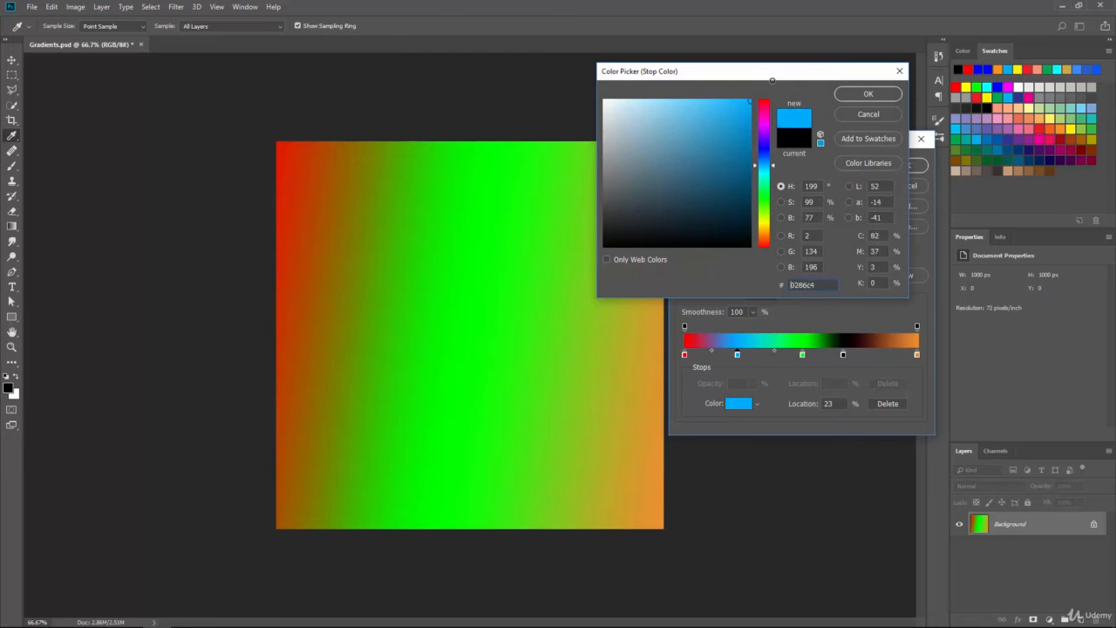
left_click(867, 95)
Change the 68% color stop to magenta, apply the gradient and draw it diagonally from the canvas's upper left toward its lower right
left_click(842, 354)
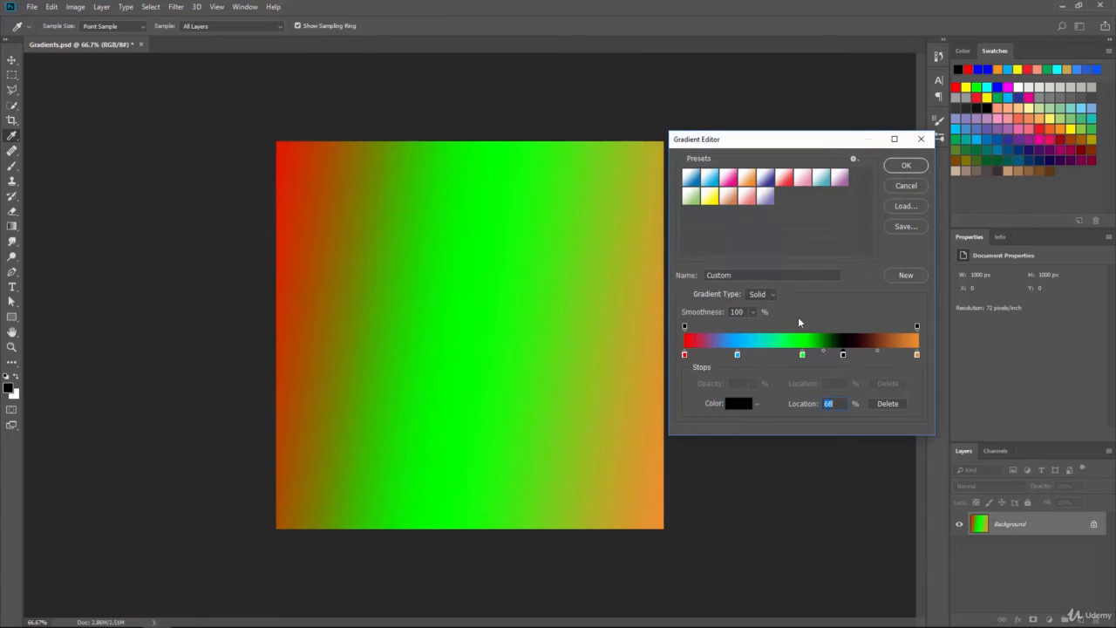
left_click(740, 403)
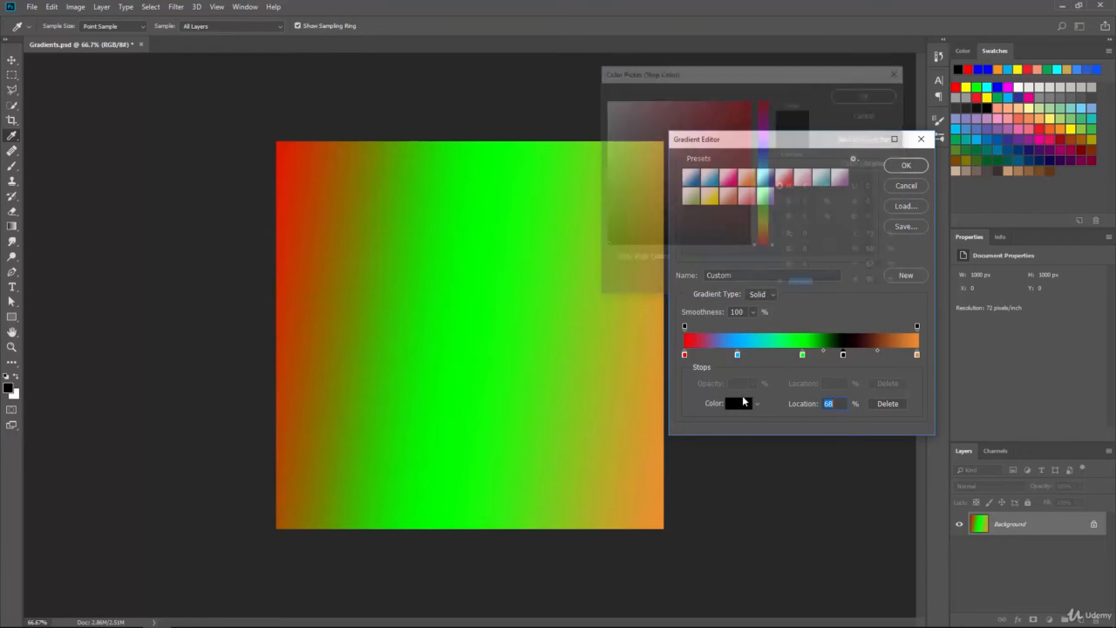
left_click(764, 122)
left_click(869, 93)
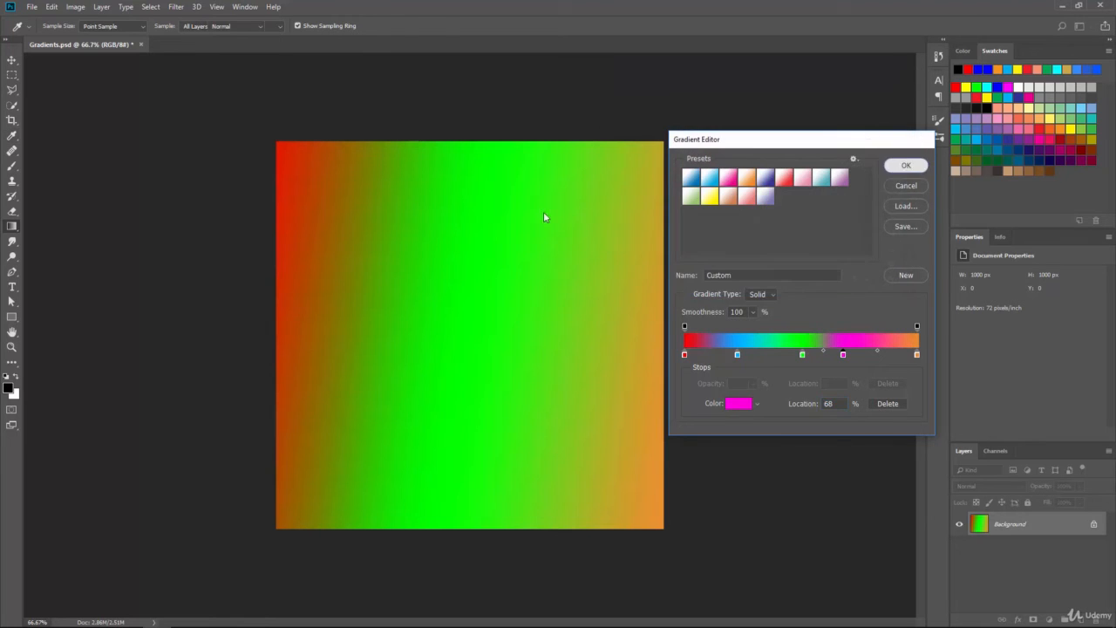
key("Return")
left_click_drag(276, 203, 628, 401)
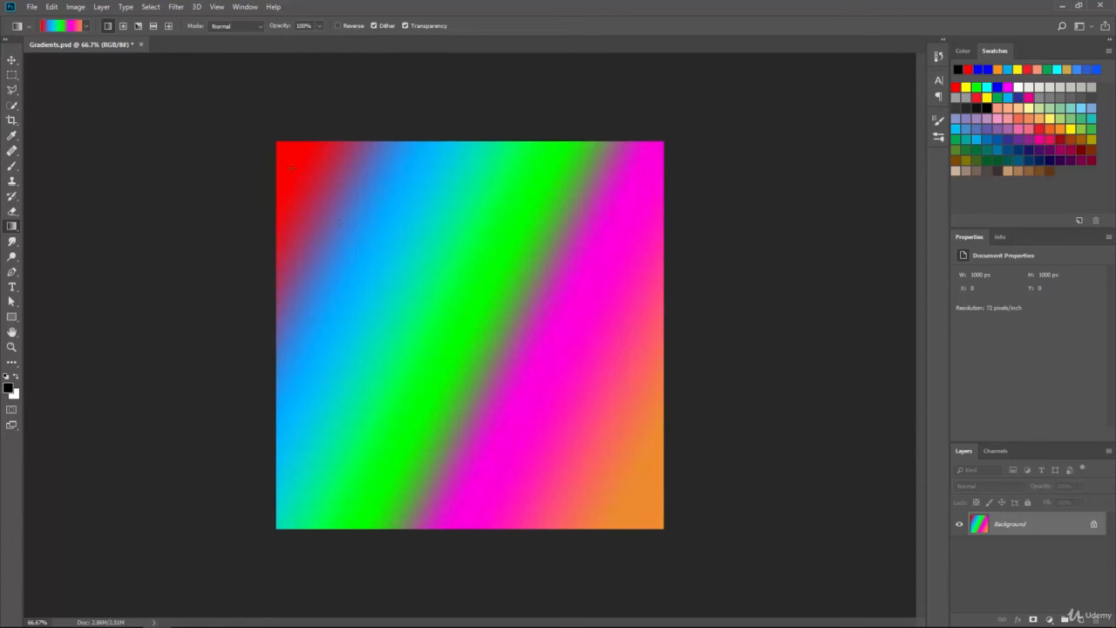
Reopen the gradient, select its light blue color stop and both opacity stops, and replace it with the Cyan preset
left_click(72, 30)
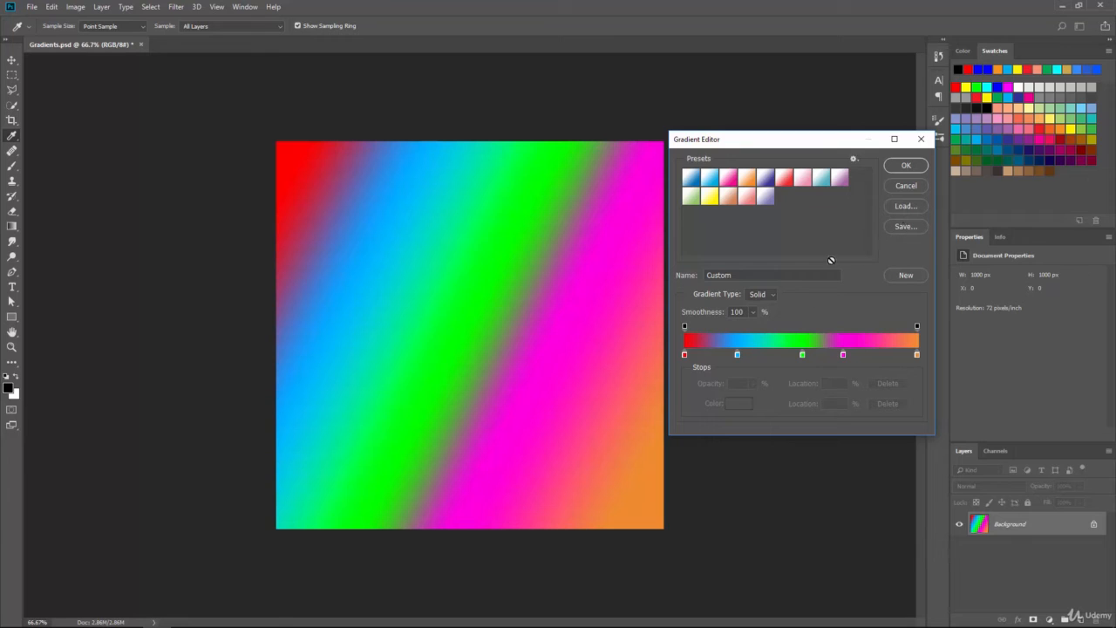
left_click(738, 355)
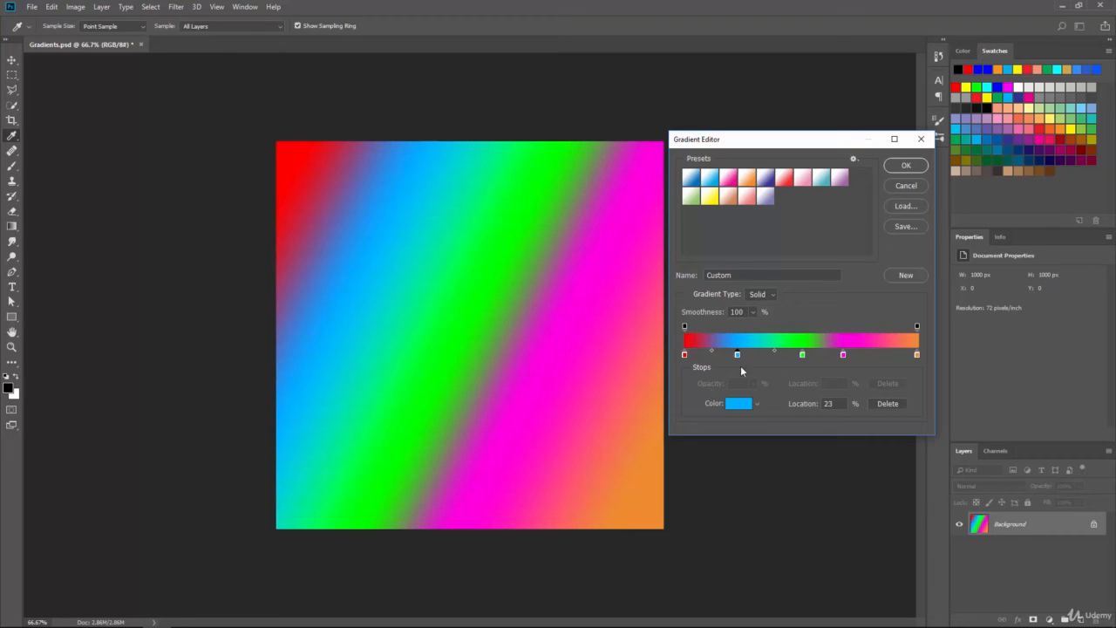
mouse_move(686, 328)
left_mouse_down()
mouse_move(790, 329)
mouse_move(674, 336)
left_mouse_up()
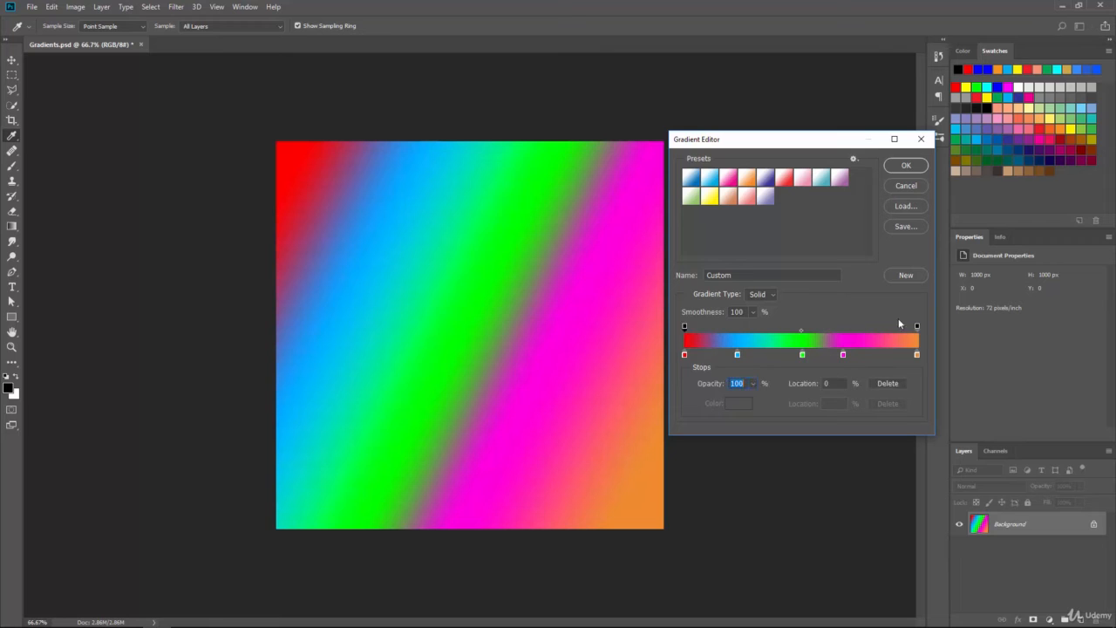
left_click_drag(917, 326, 949, 337)
left_click(686, 182)
left_click(707, 178)
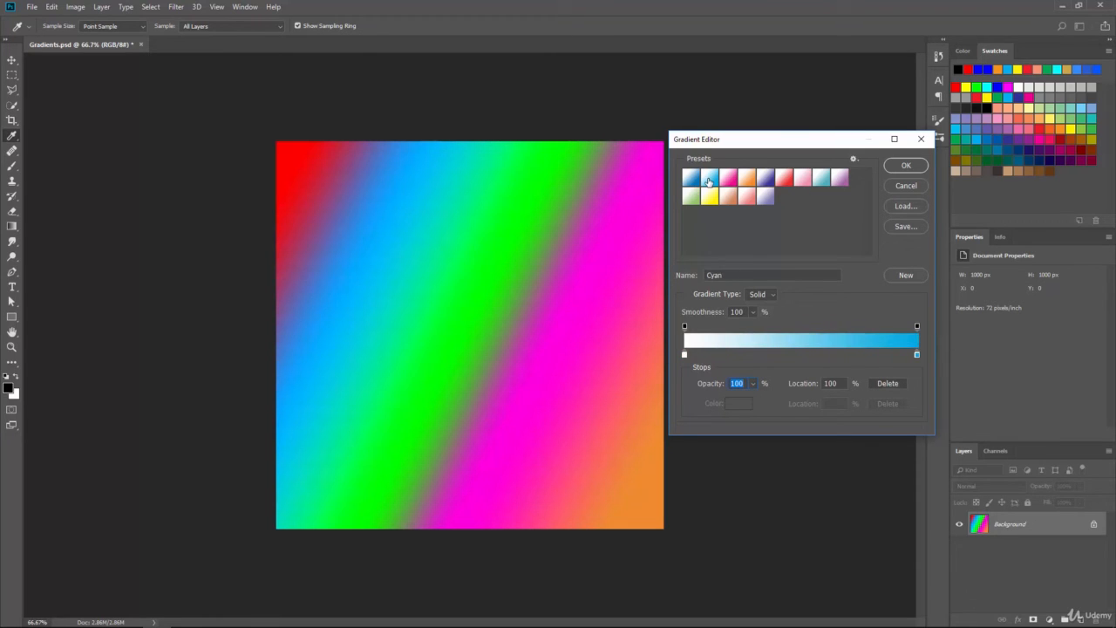
Set the starting opacity stop of the Cyan gradient to 0%, apply it and draw it across the full width of the canvas
left_click(685, 327)
type("0")
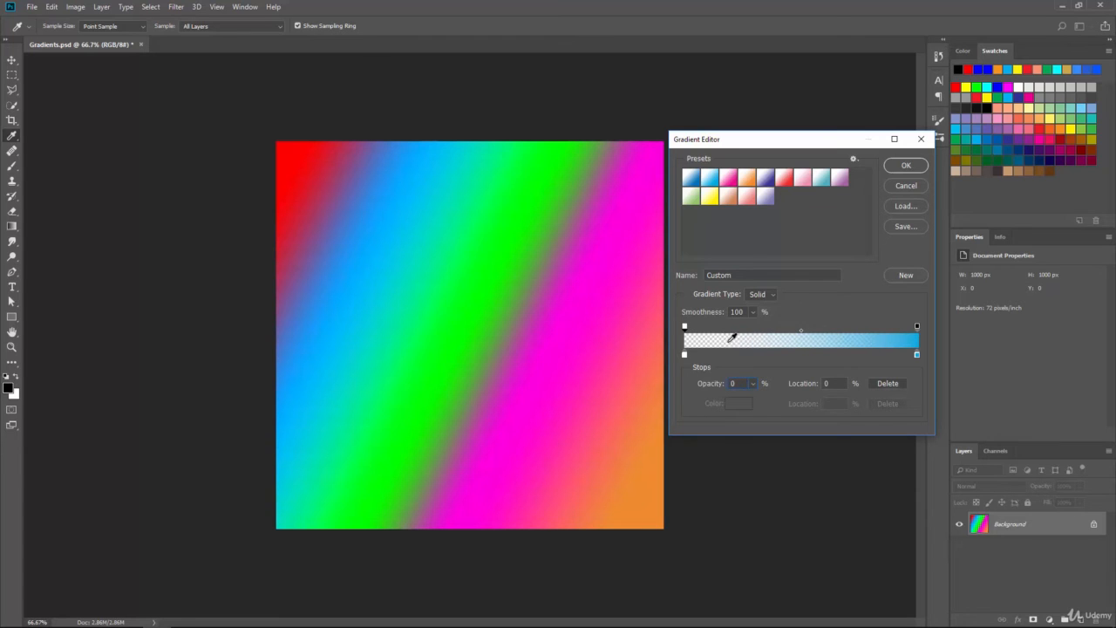
left_click(906, 166)
left_click_drag(212, 329, 710, 283)
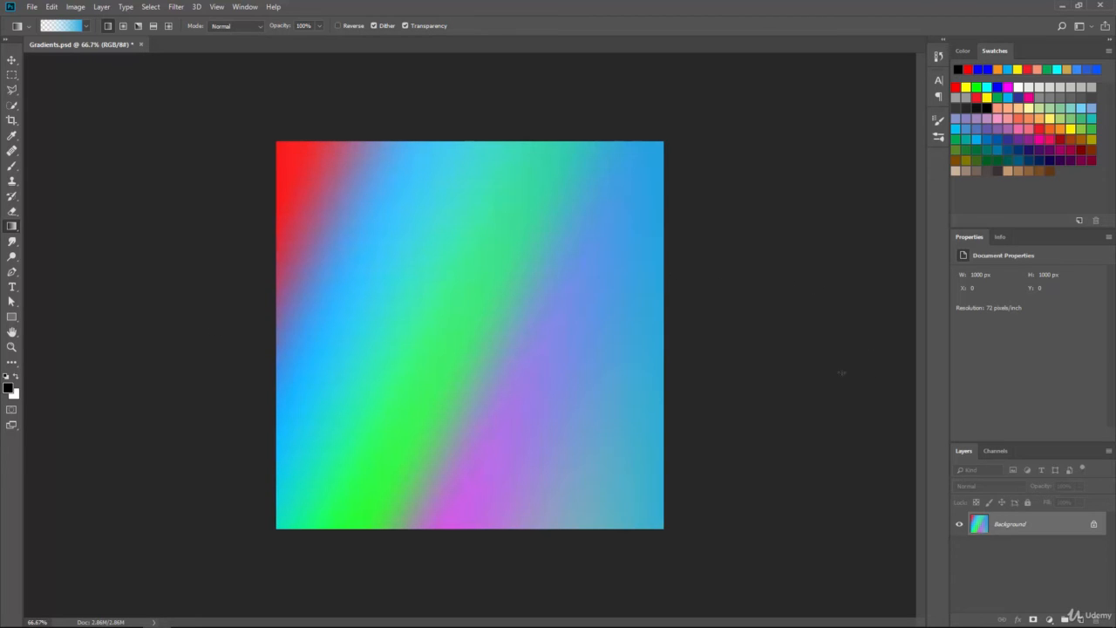
Fill the entire canvas with black and draw the transparent-to-cyan gradient horizontally across it
key("ctrl+a")
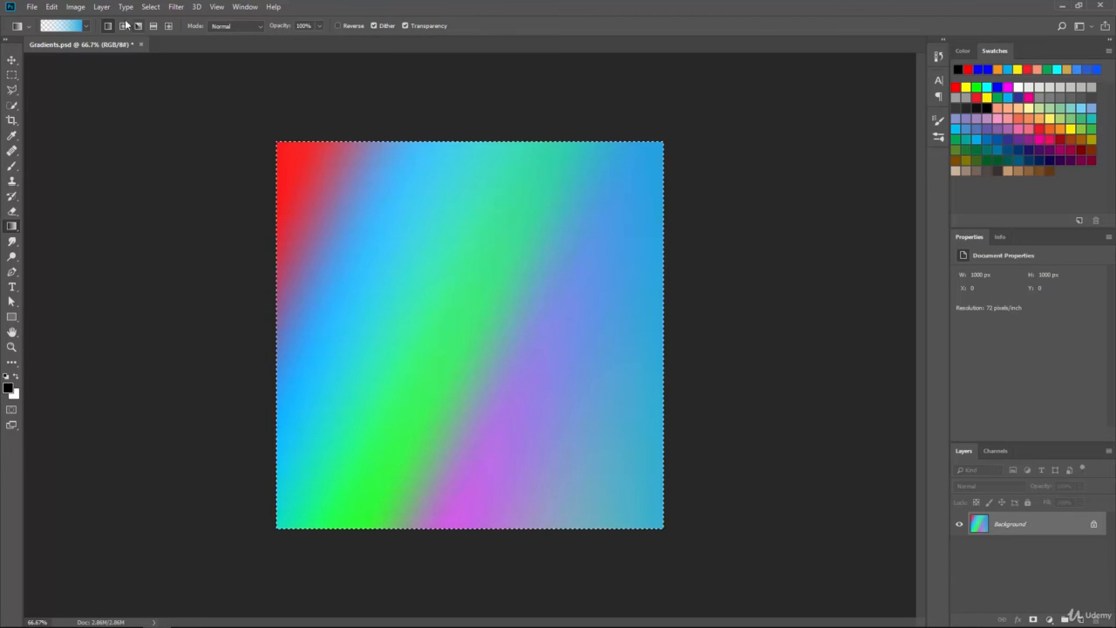
left_click(53, 7)
left_click(79, 188)
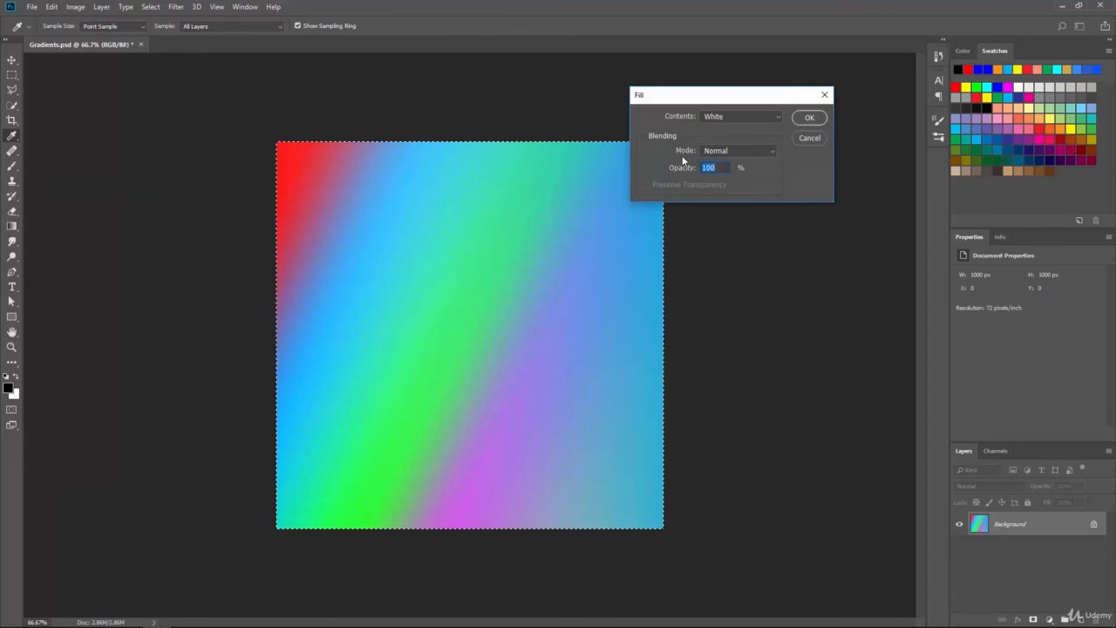
left_click(771, 117)
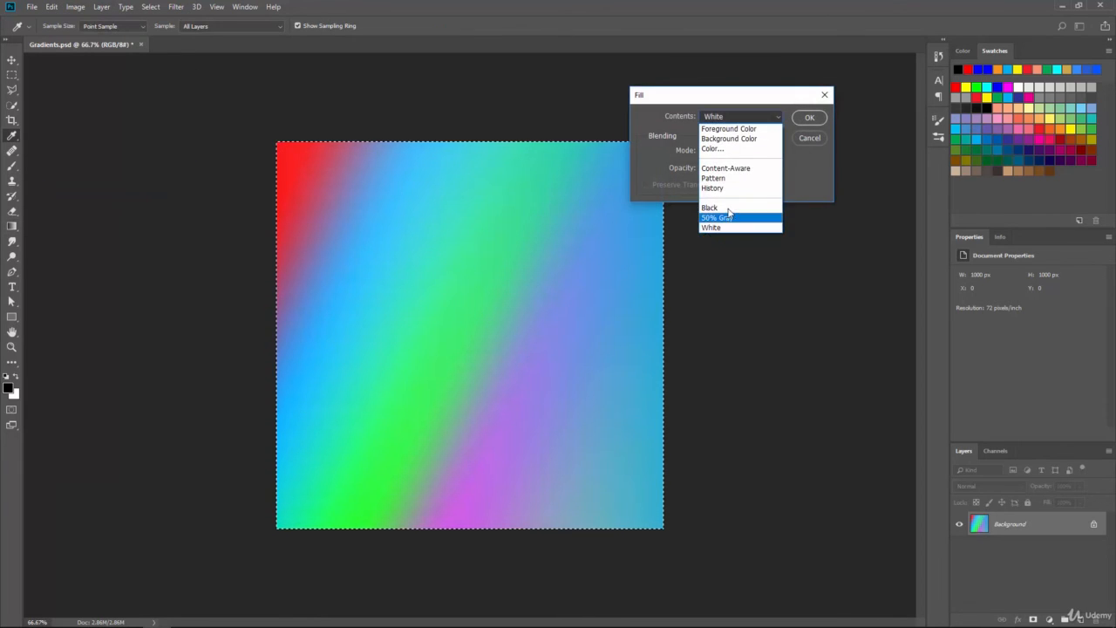
left_click(732, 206)
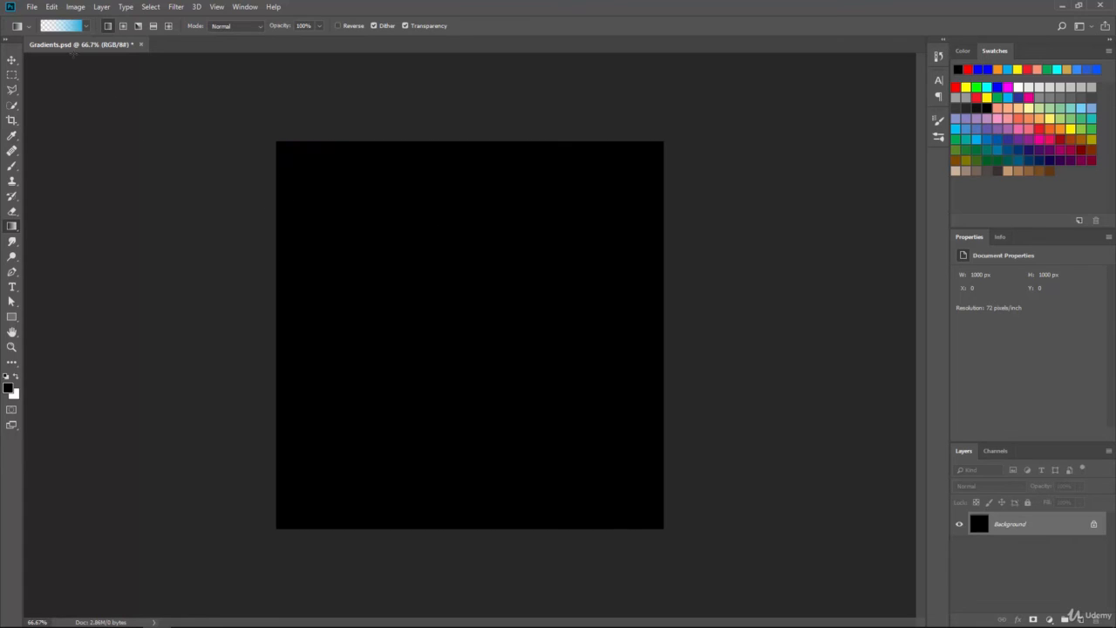
left_click_drag(251, 306, 660, 305)
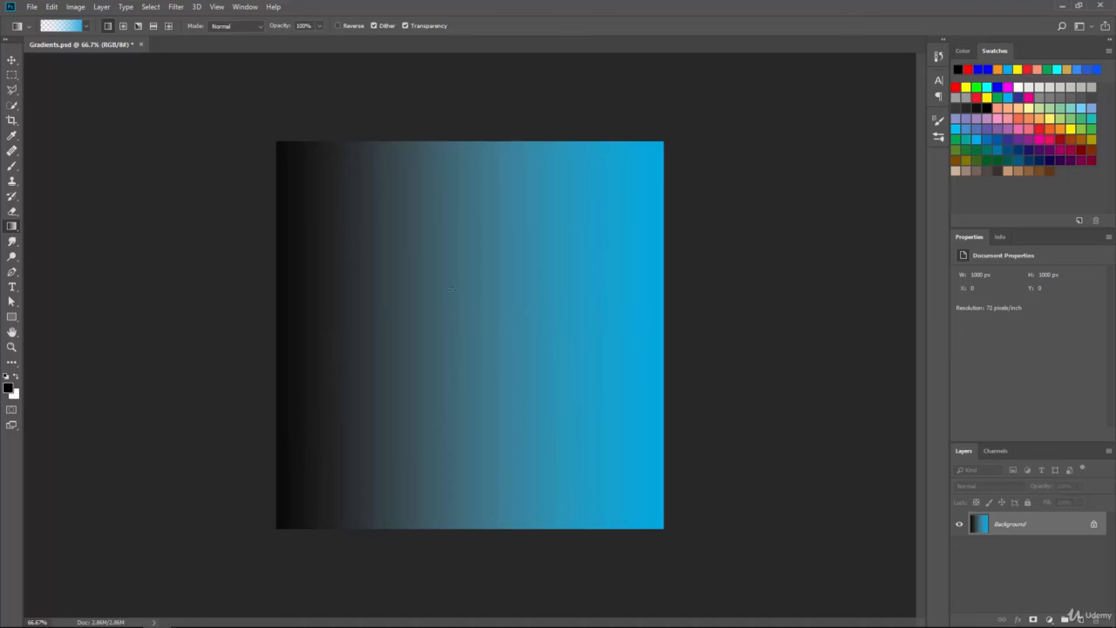
Edit the gradient: add a 100% opacity stop near the middle, move the end opacity stop to 80% and set it to 0% opacity
left_click(66, 26)
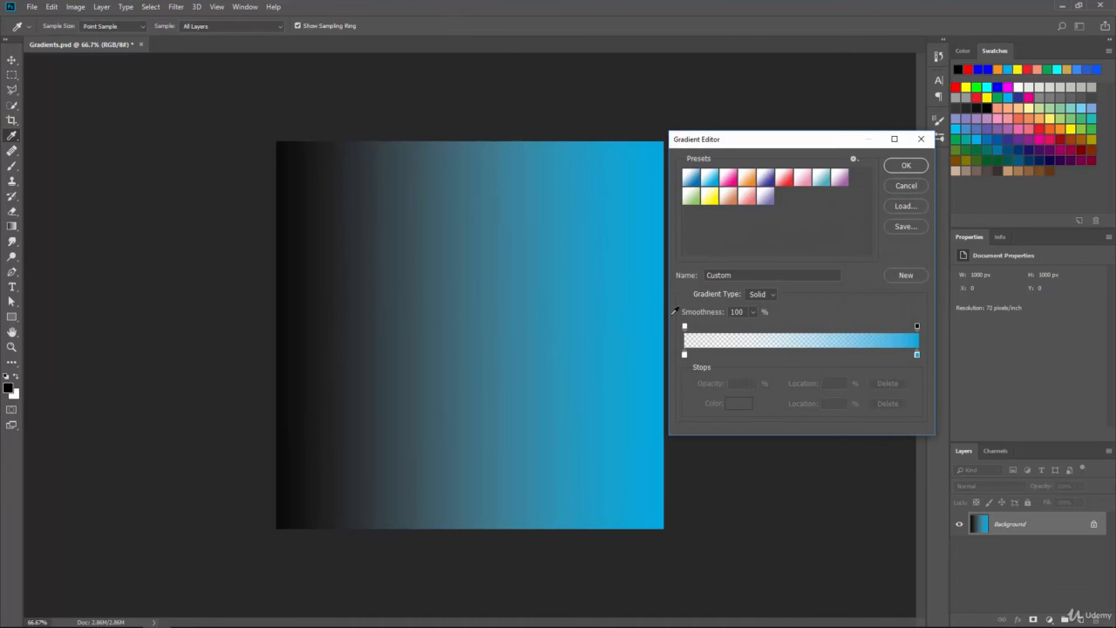
left_click(686, 328)
left_click_drag(917, 327, 871, 329)
left_click(805, 327)
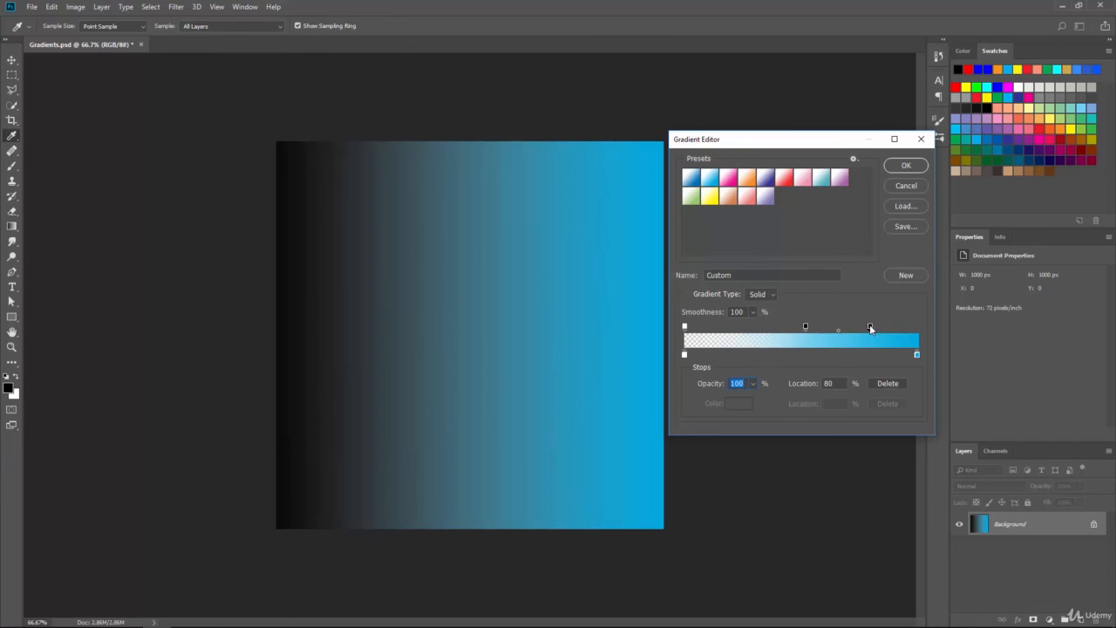
type("0")
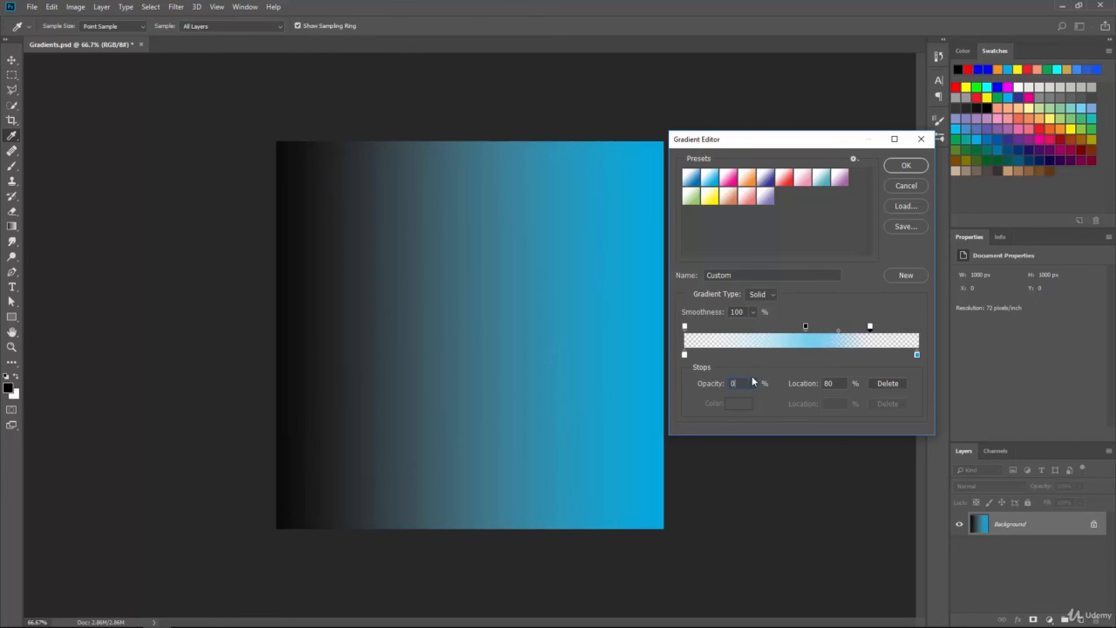
left_click(906, 166)
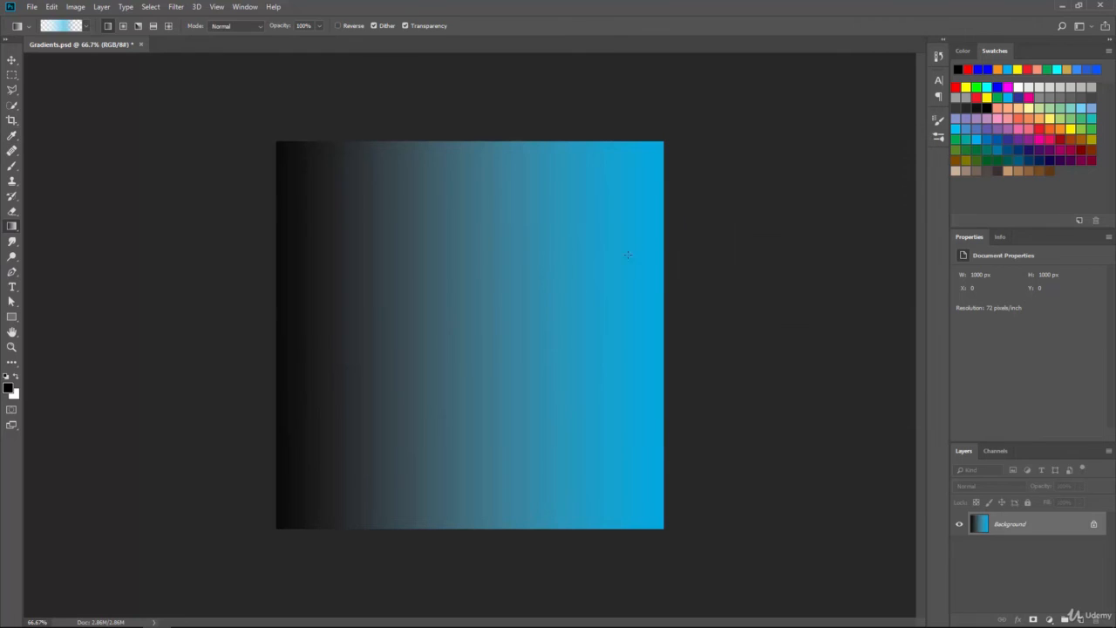
Refill the whole canvas with black, draw the cyan gradient horizontally across it, and draw a shorter one over the middle
key("ctrl+a")
left_click(52, 6)
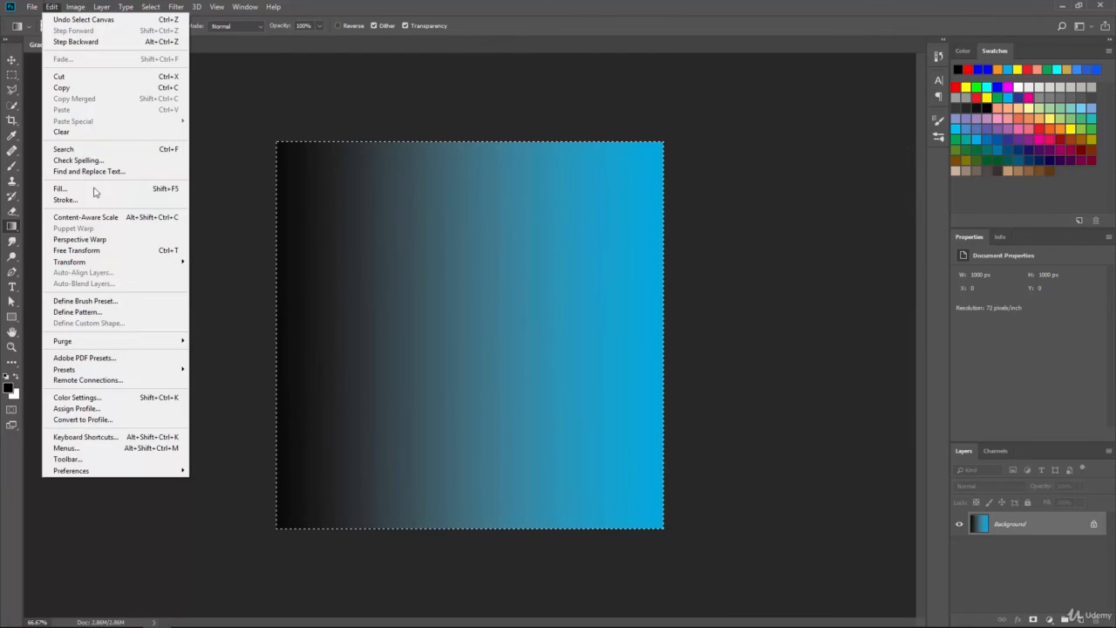
left_click(87, 187)
left_click(807, 118)
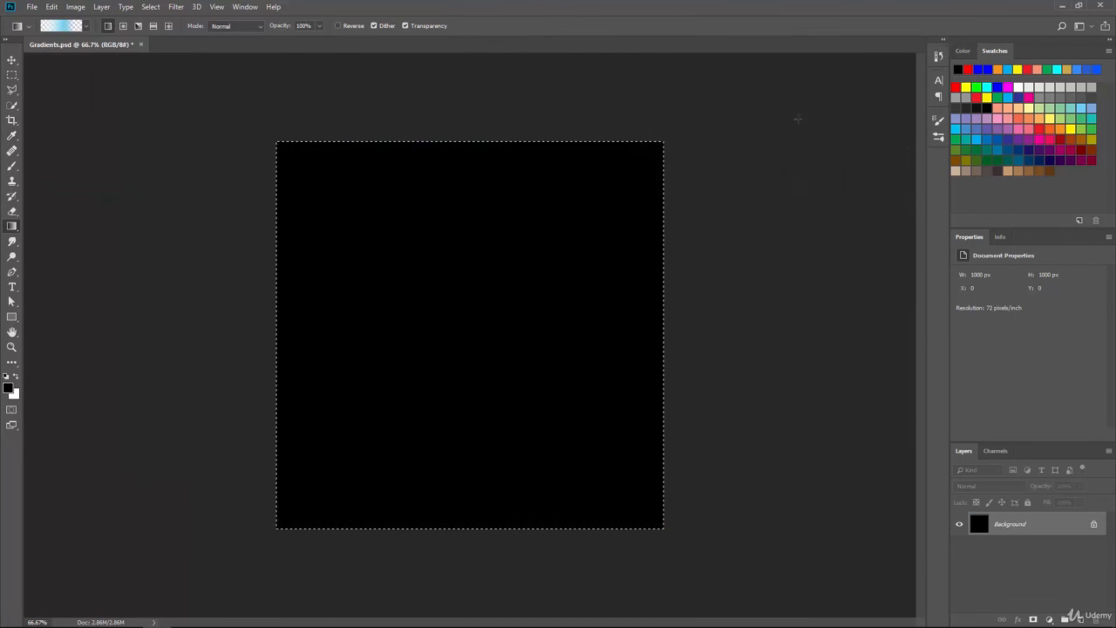
key("ctrl+d")
left_click_drag(286, 263, 650, 262)
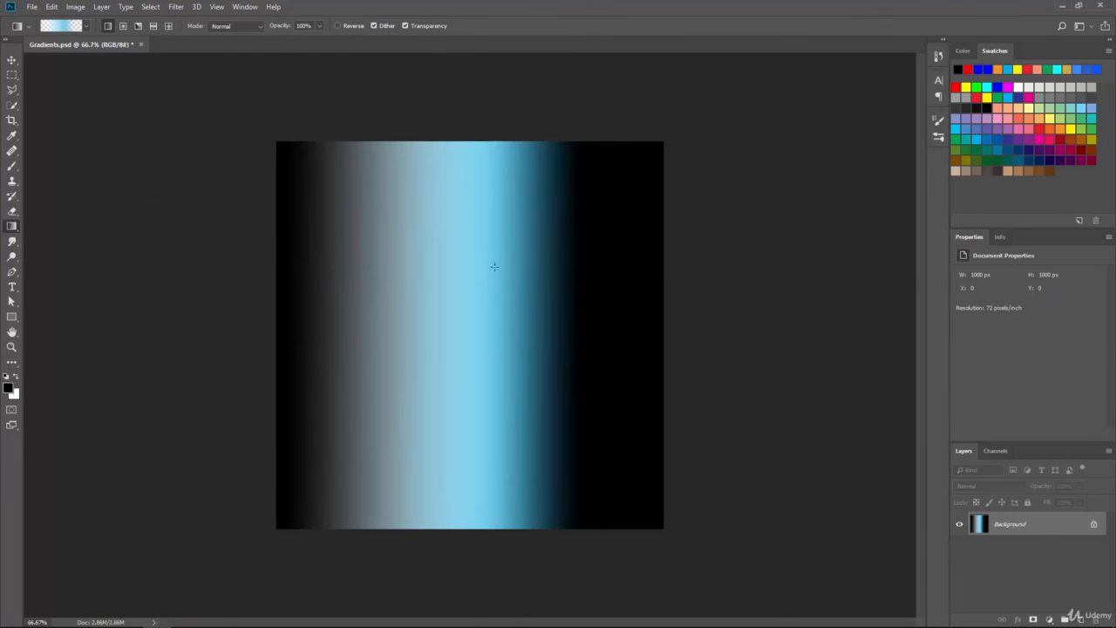
left_click_drag(414, 271, 545, 281)
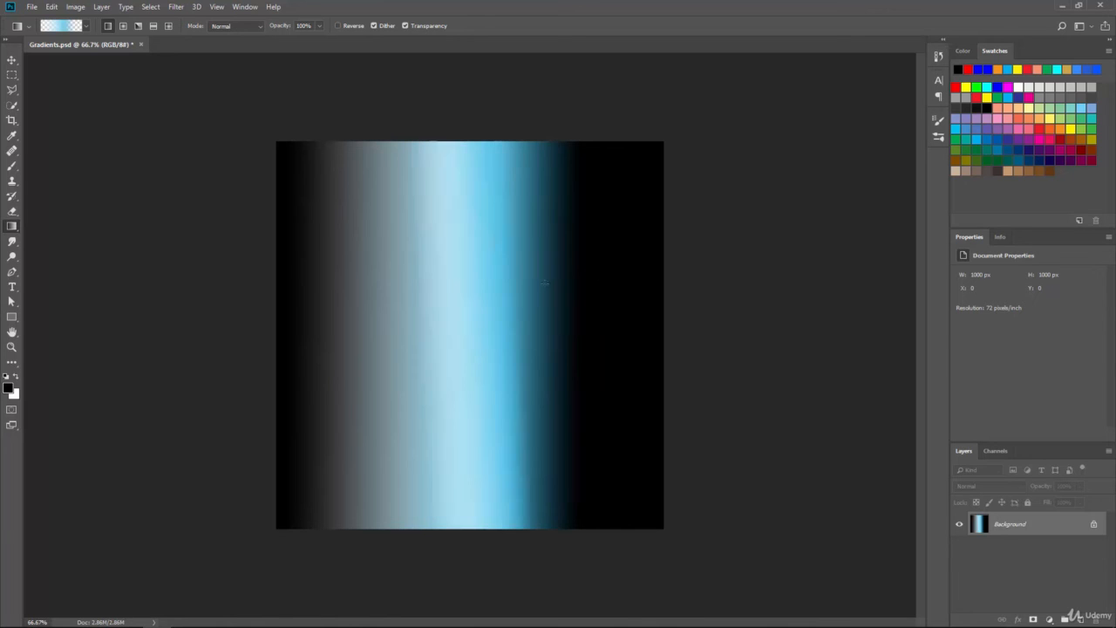
Reopen the gradient for editing, load the Blue preset and shift its starting opacity stop slightly inward
left_click(66, 28)
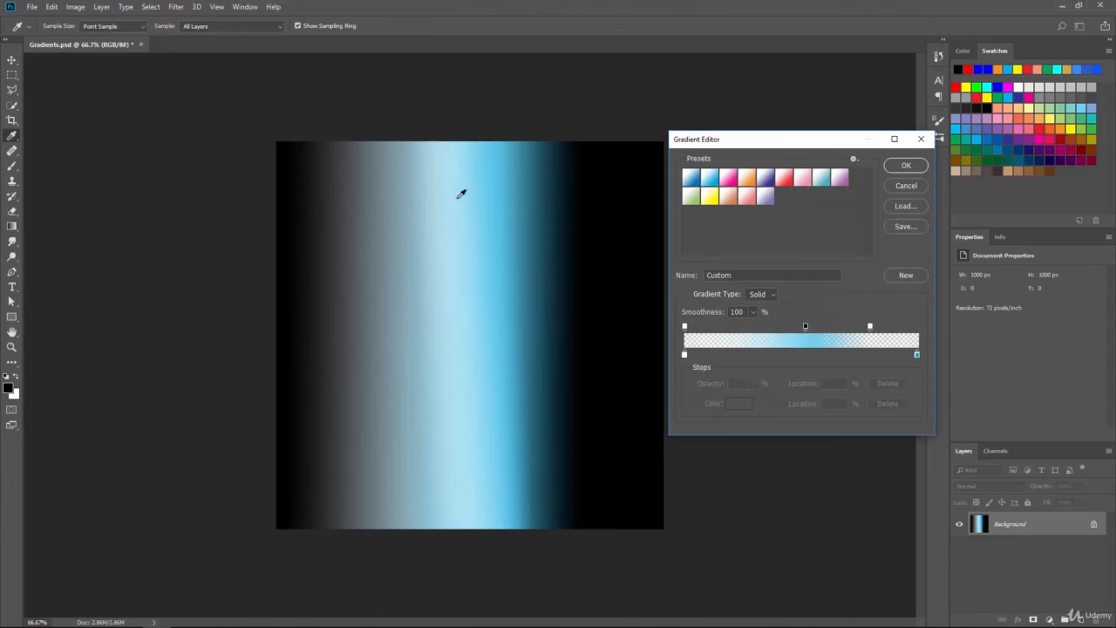
left_click(690, 177)
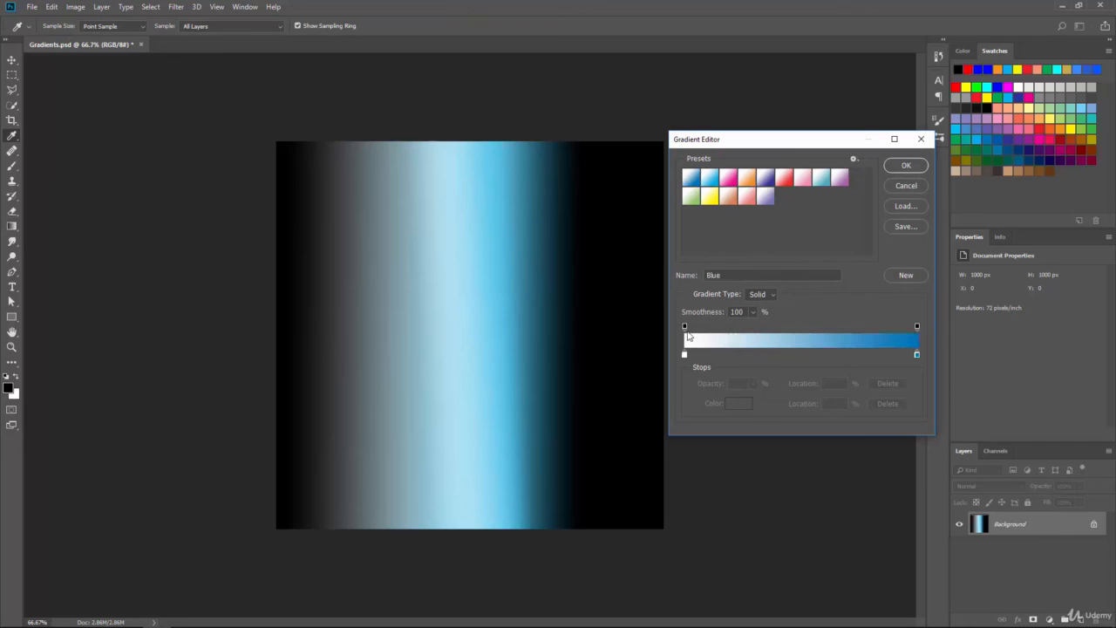
left_click(685, 327)
left_click(829, 384)
left_click_drag(809, 386, 769, 388)
Add two black color stops and two opacity stops to the blue gradient, the last opacity stop at 57%
left_click(742, 355)
left_click(774, 355)
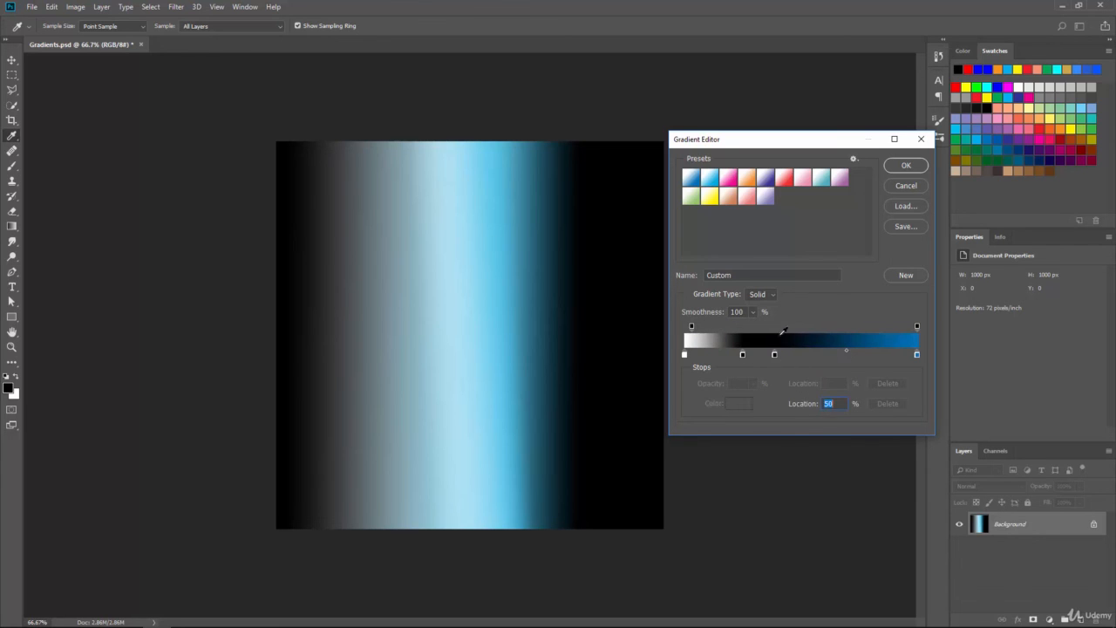
left_click(774, 327)
left_click(817, 327)
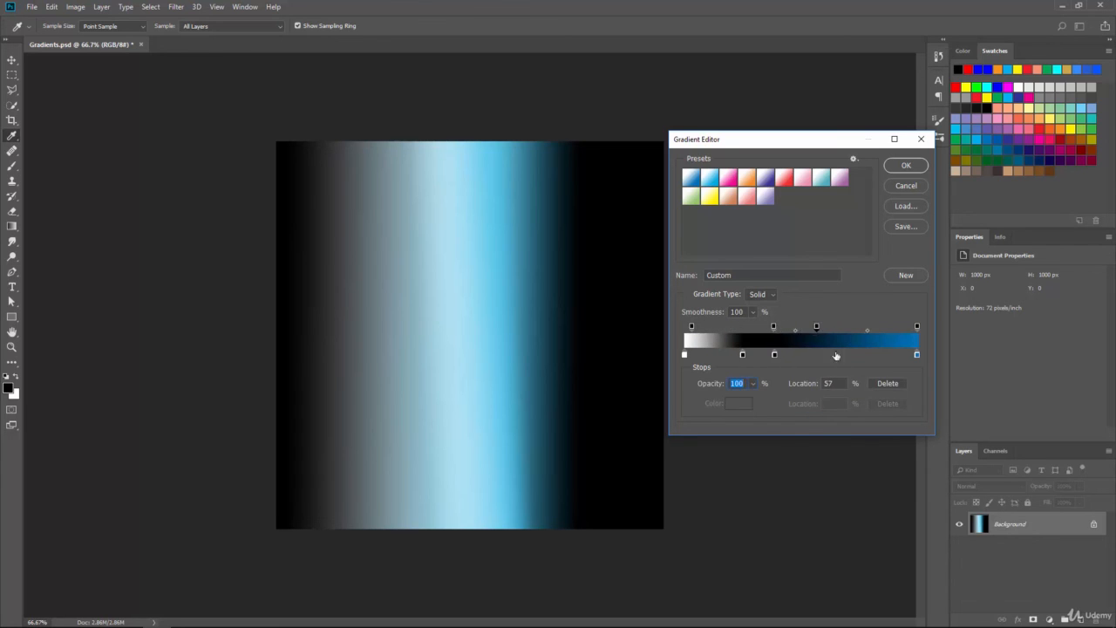
Delete the two added opacity stops between the gradient's start and end
left_click(883, 384)
left_click(773, 327)
left_click(888, 384)
Delete the black color stop at 39% and move the remaining black stop to 59%
left_click(774, 354)
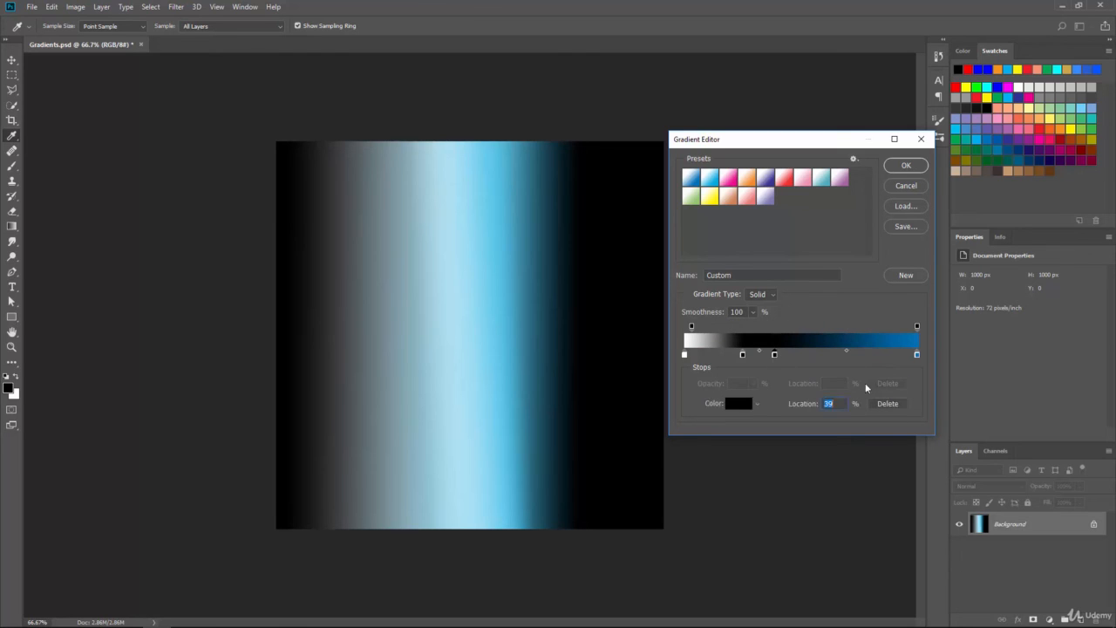
left_click(886, 404)
left_click(742, 354)
left_click_drag(806, 403, 860, 406)
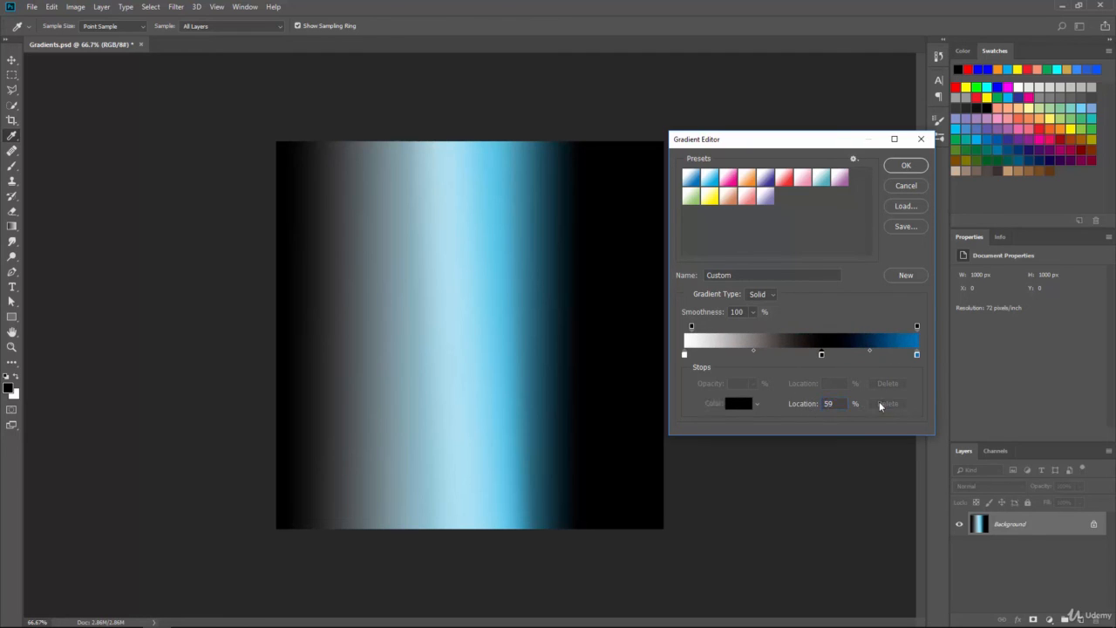
Delete the remaining black color stop from the blue gradient and discard the gradient edits
left_click(883, 404)
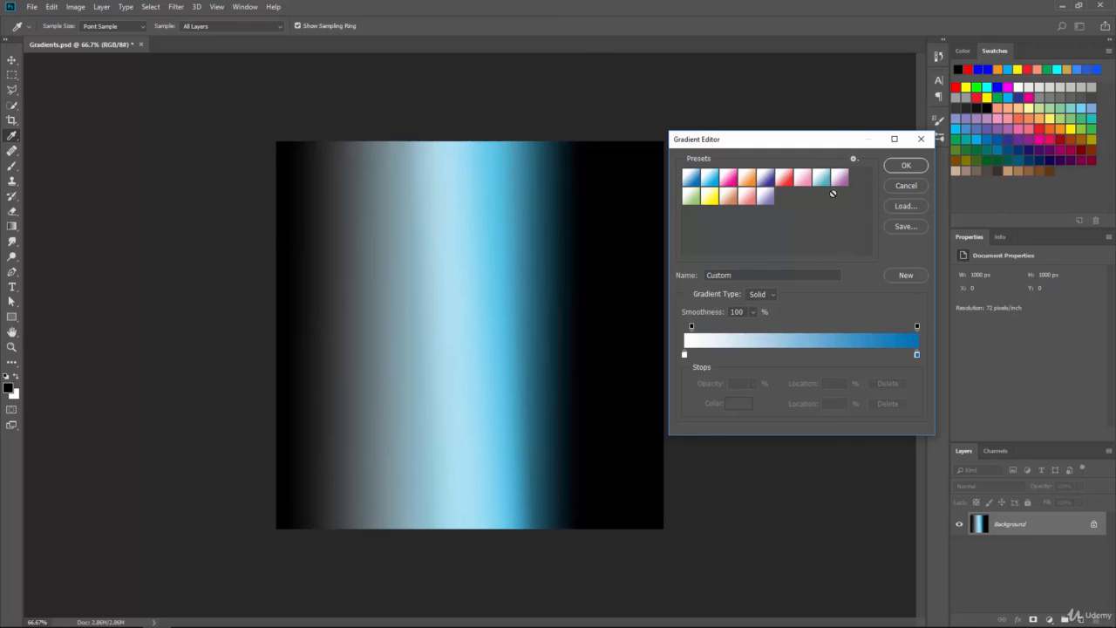
left_click(923, 190)
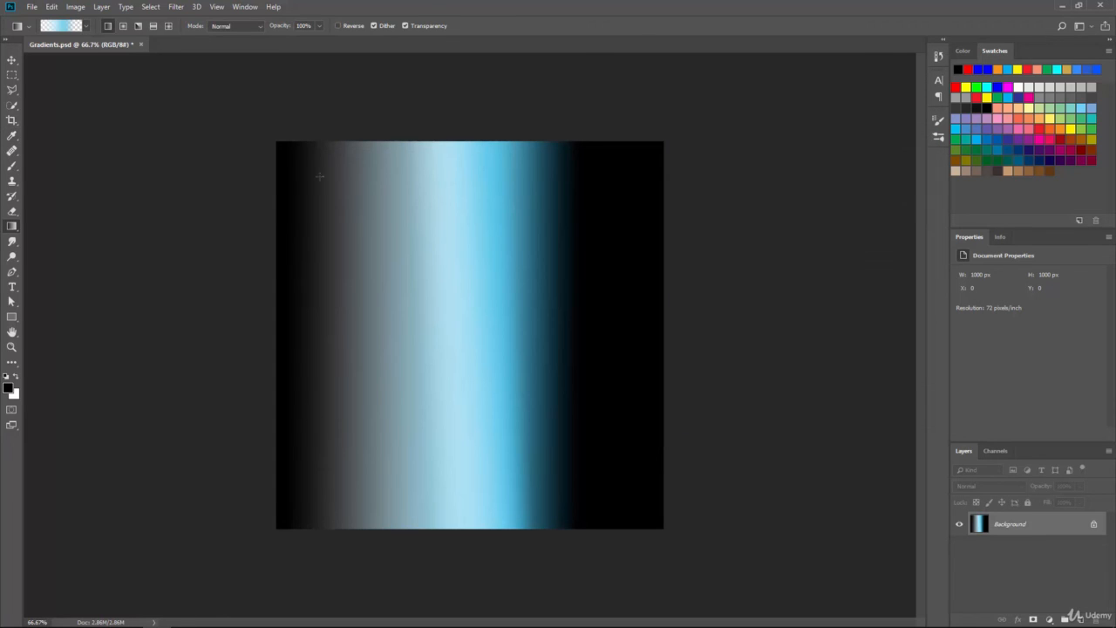
Draw a rectangle shape about 632 × 381 px over the striped background and fill it with the magenta linear gradient preset at -18°
left_click(12, 316)
left_click_drag(351, 199, 598, 346)
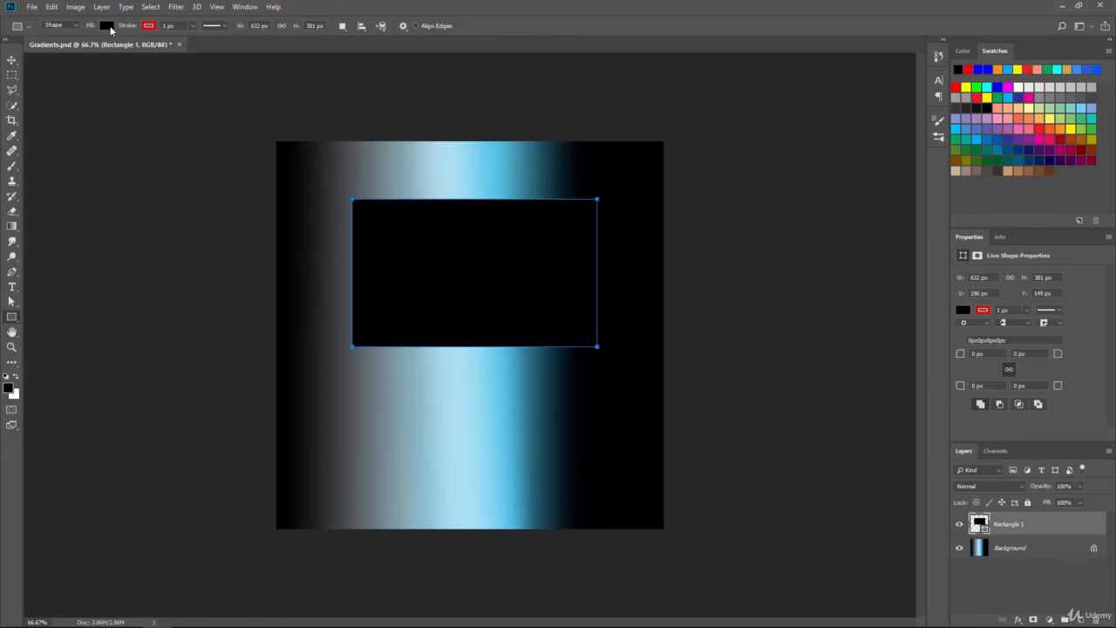
left_click(108, 27)
left_click(103, 48)
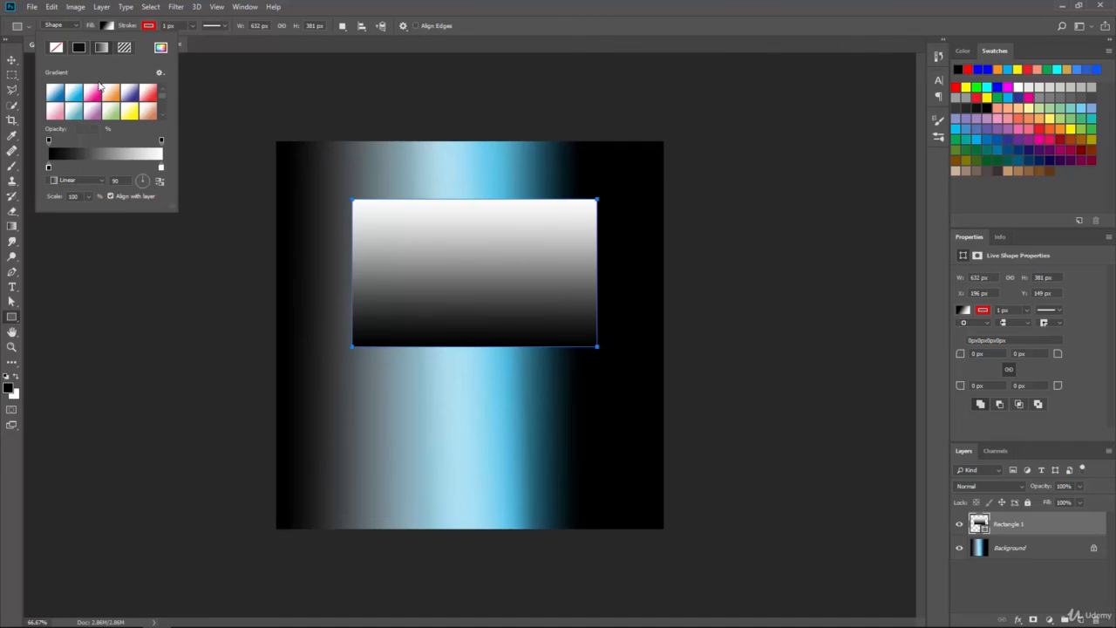
left_click(88, 96)
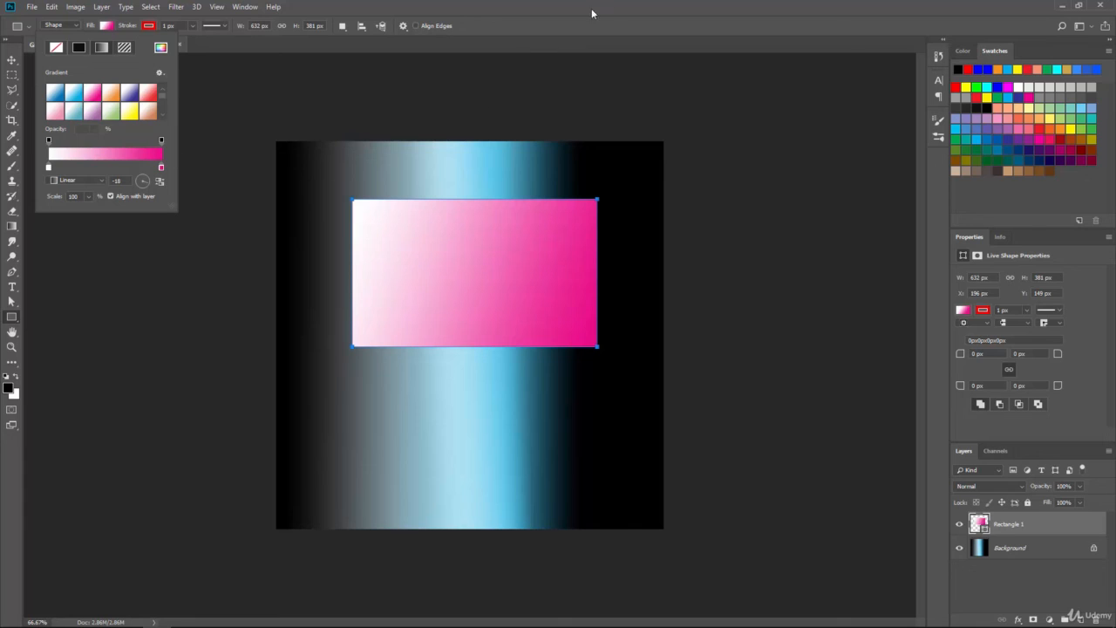
left_click(535, 7)
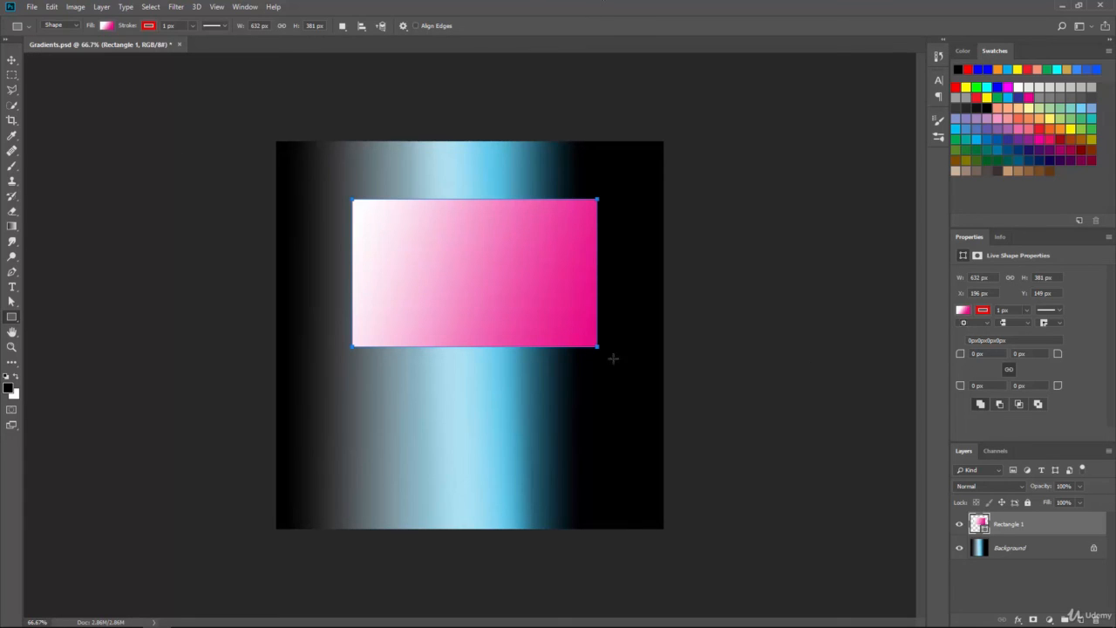
Add a Gradient Map adjustment layer above the rectangle layer
left_click(12, 59)
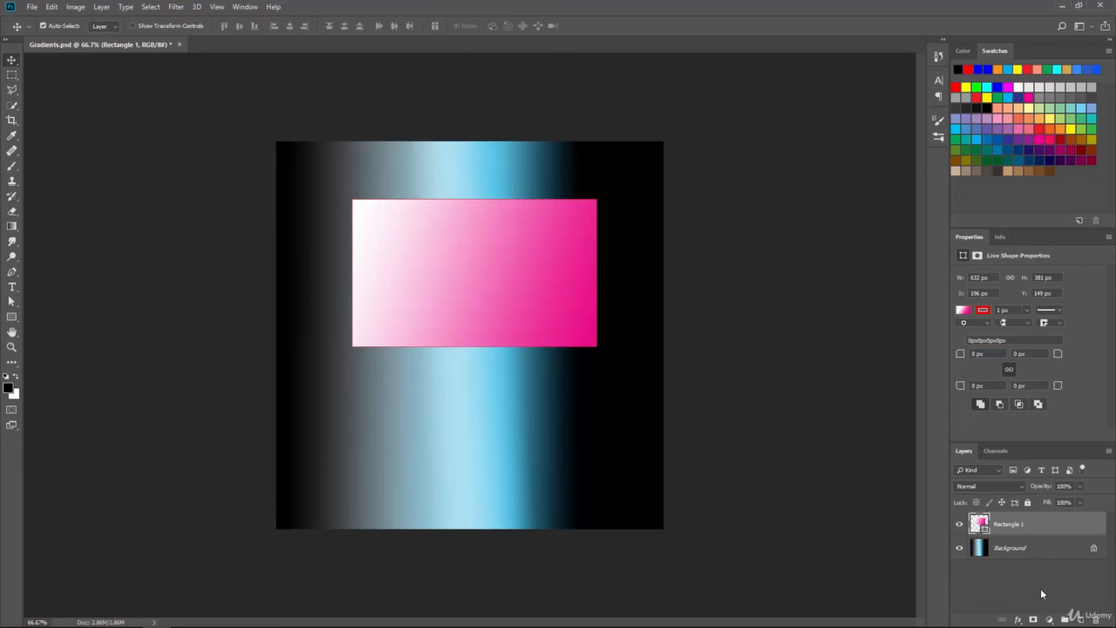
left_click(1050, 620)
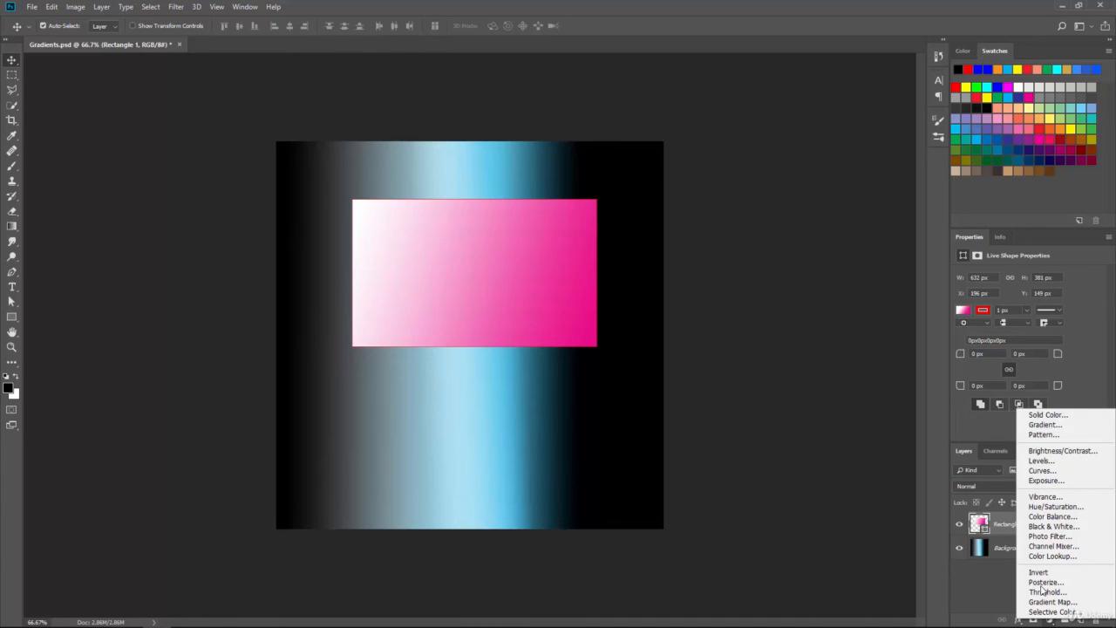
left_click(1043, 602)
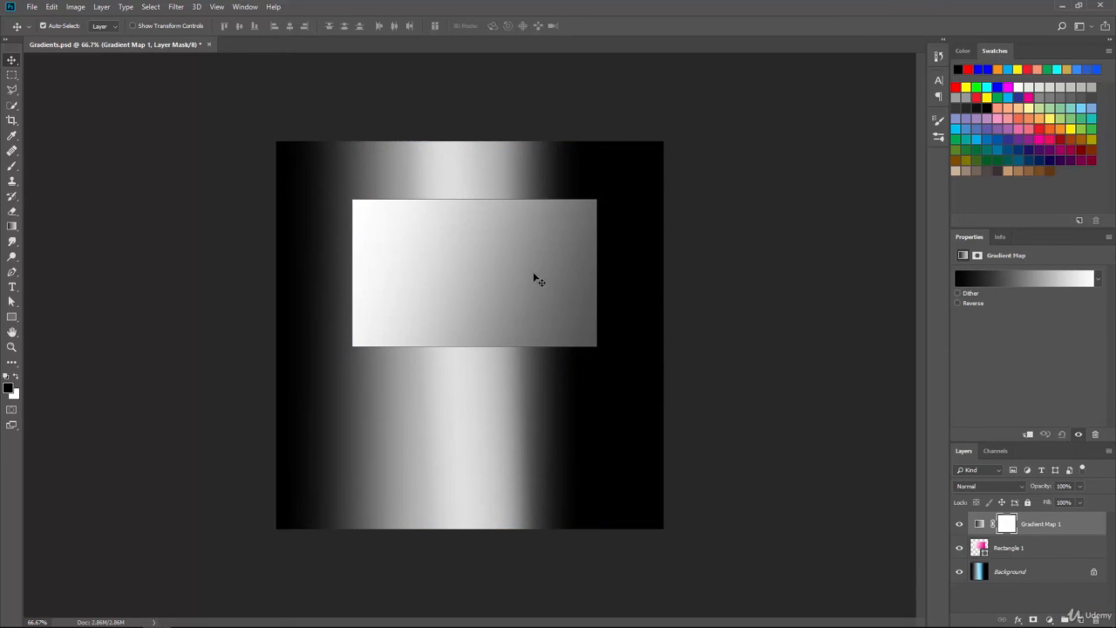
Try the Orange gradient preset on the gradient map and discard the change
left_click(983, 278)
left_click(747, 178)
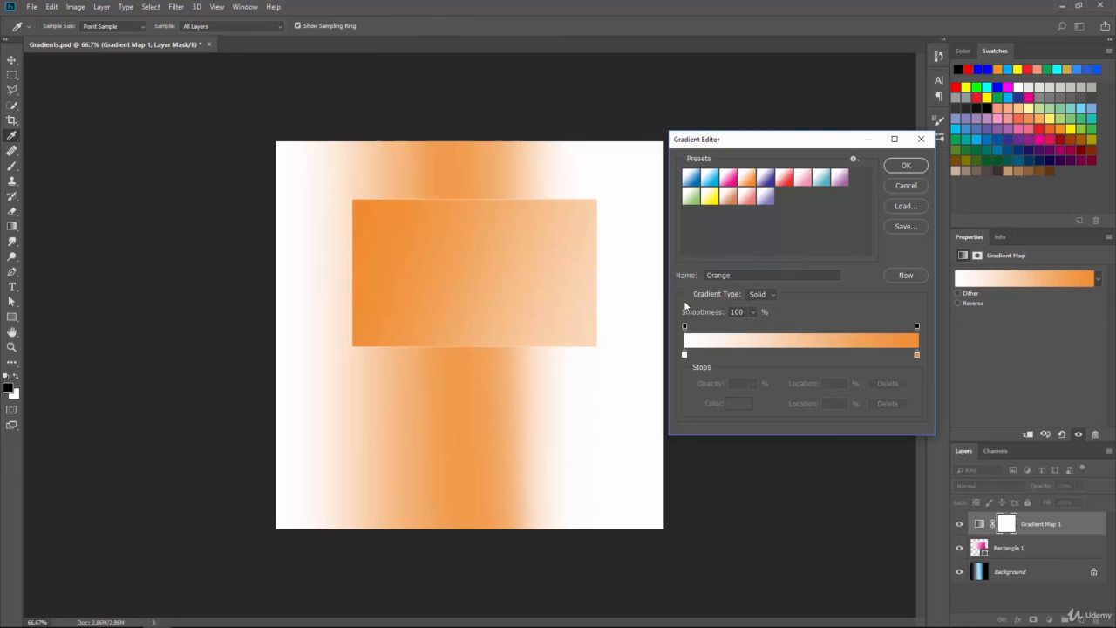
left_click(906, 185)
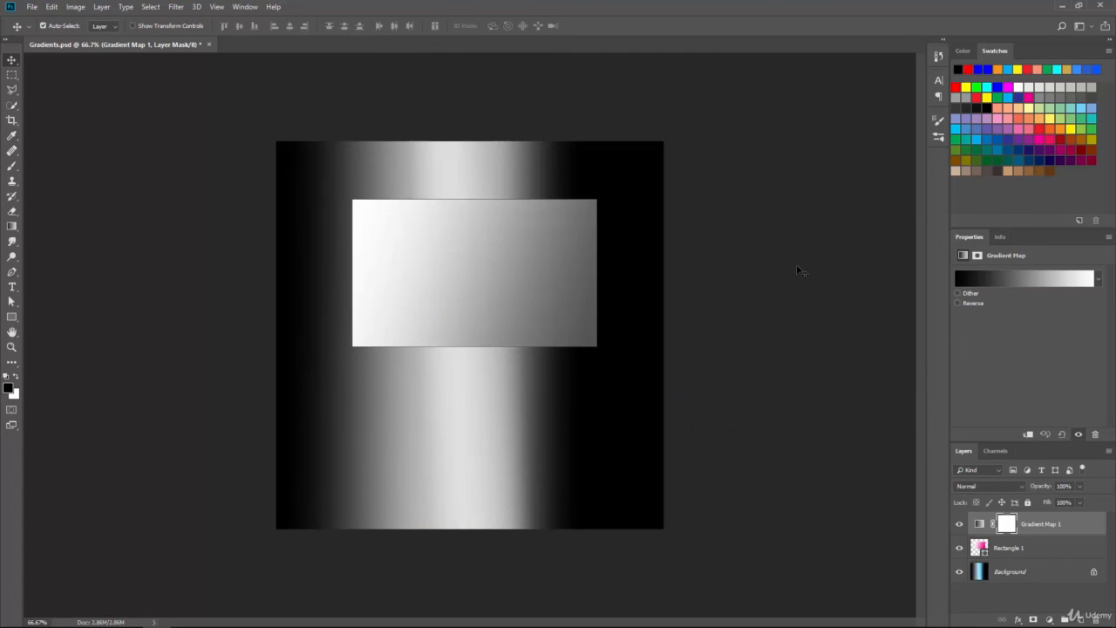